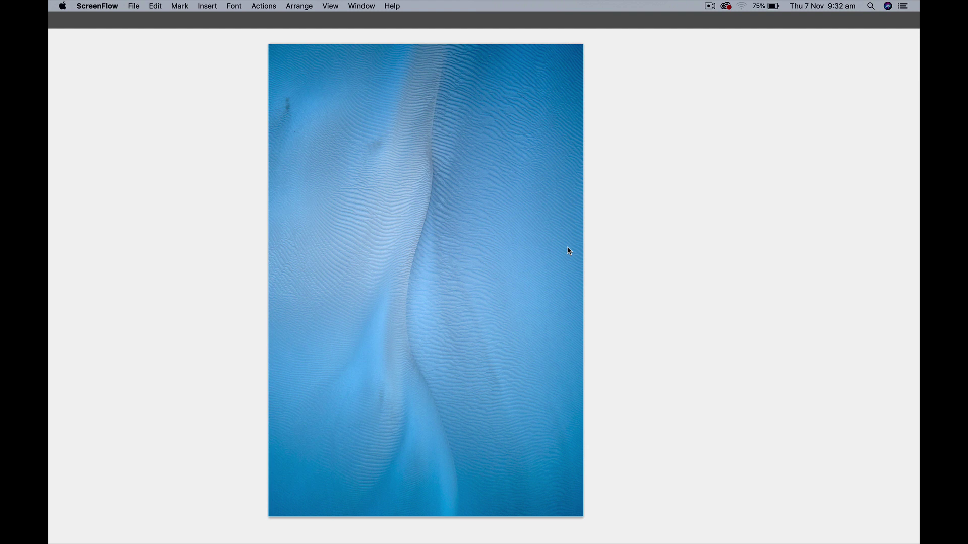
Step: Bring the Photoshop window with the blue sand-dune photo in front of ScreenFlow
{"action": "left_click", "coordinate": [502, 256]}
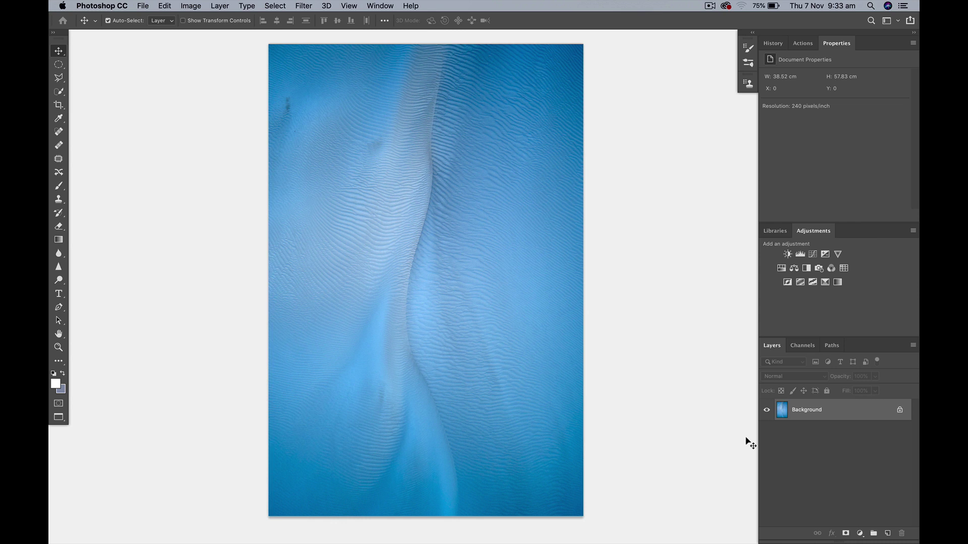
Step: Add a Gradient Map adjustment layer above the Background with Multiply blend mode
{"action": "left_click", "coordinate": [860, 534]}
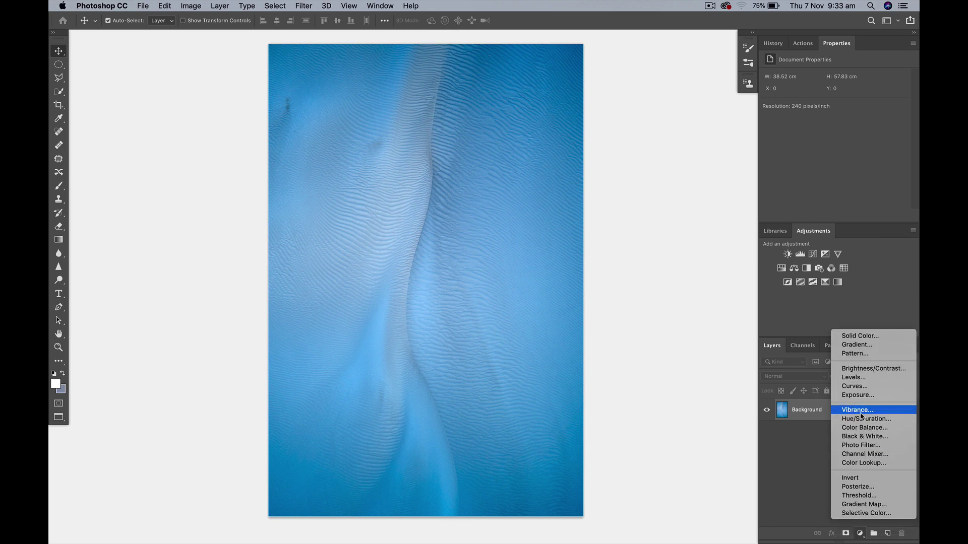
{"action": "left_click", "coordinate": [863, 504]}
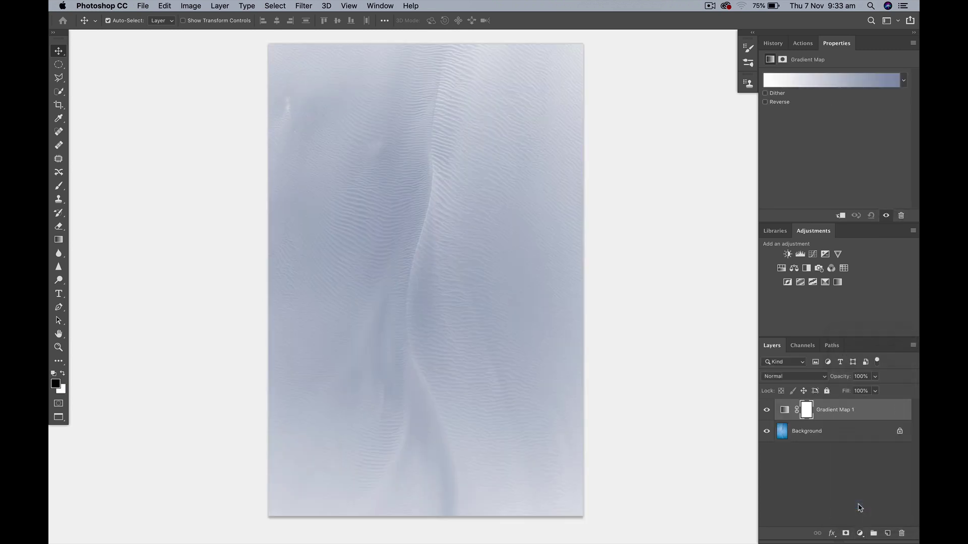
{"action": "left_click", "coordinate": [800, 379]}
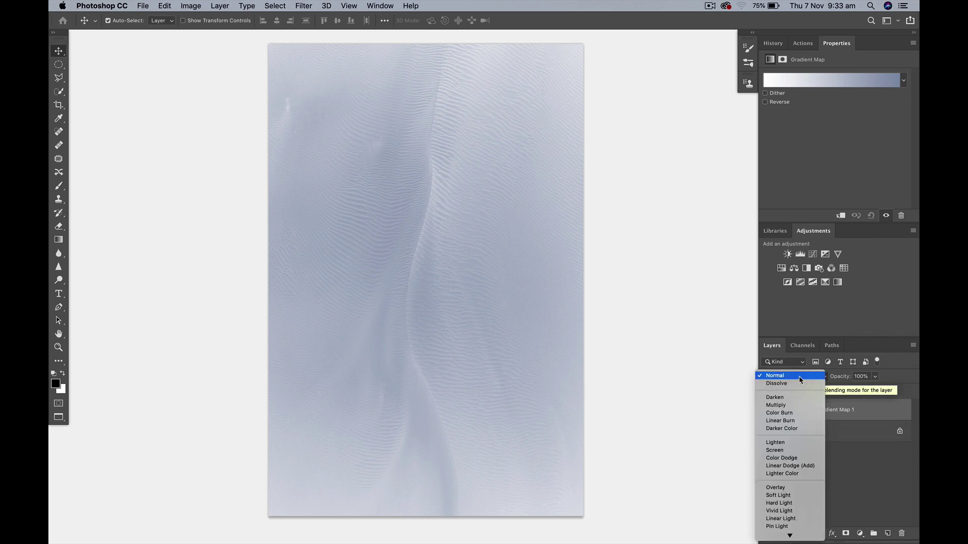
{"action": "left_click", "coordinate": [780, 405]}
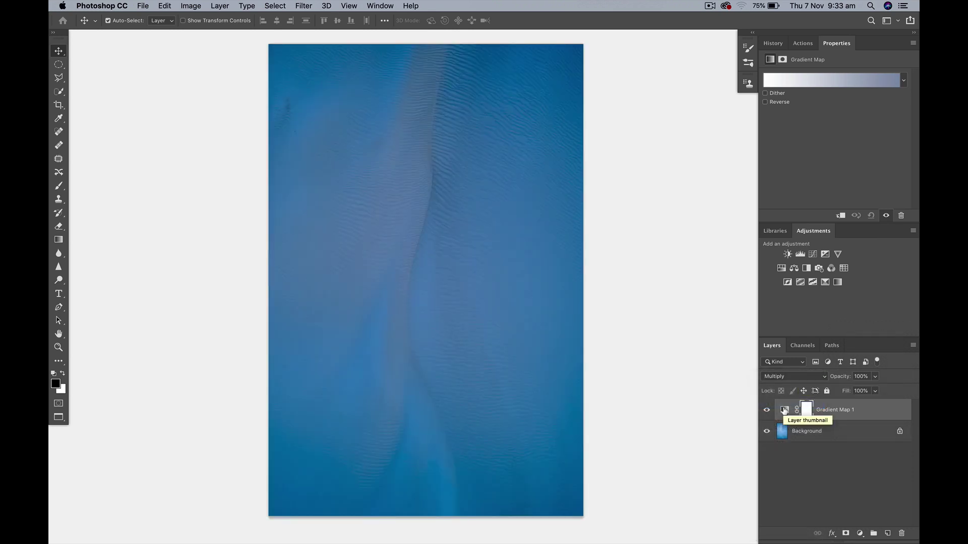
Step: Open the Gradient Editor and try the red-green, Violet, Orange and Blue, Red, Yellow presets
{"action": "left_click", "coordinate": [835, 81]}
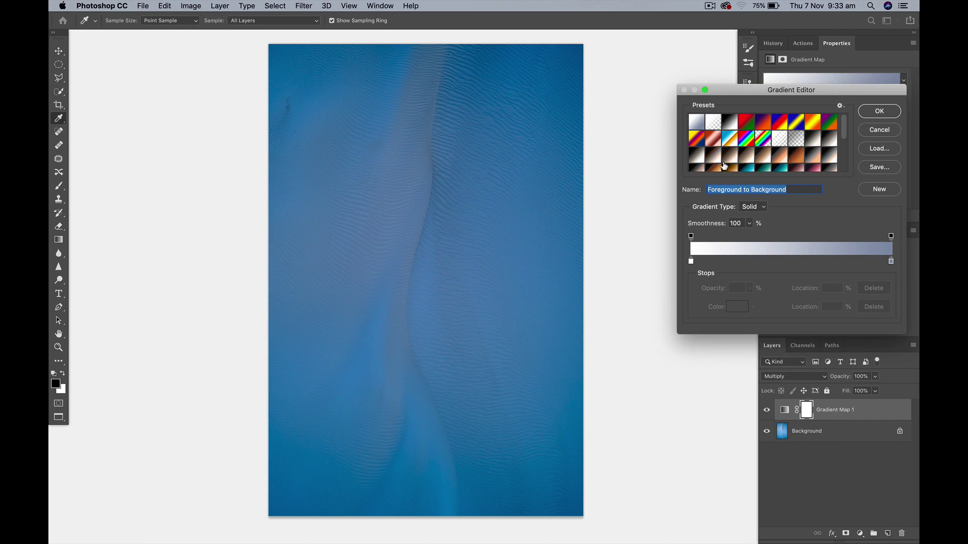
{"action": "left_click", "coordinate": [743, 125]}
{"action": "left_click", "coordinate": [780, 122]}
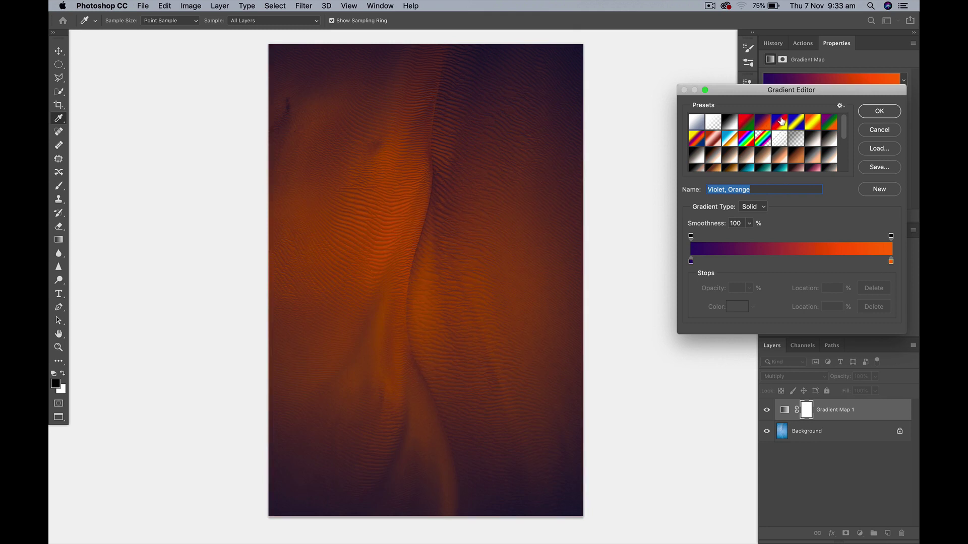
{"action": "left_click", "coordinate": [781, 122]}
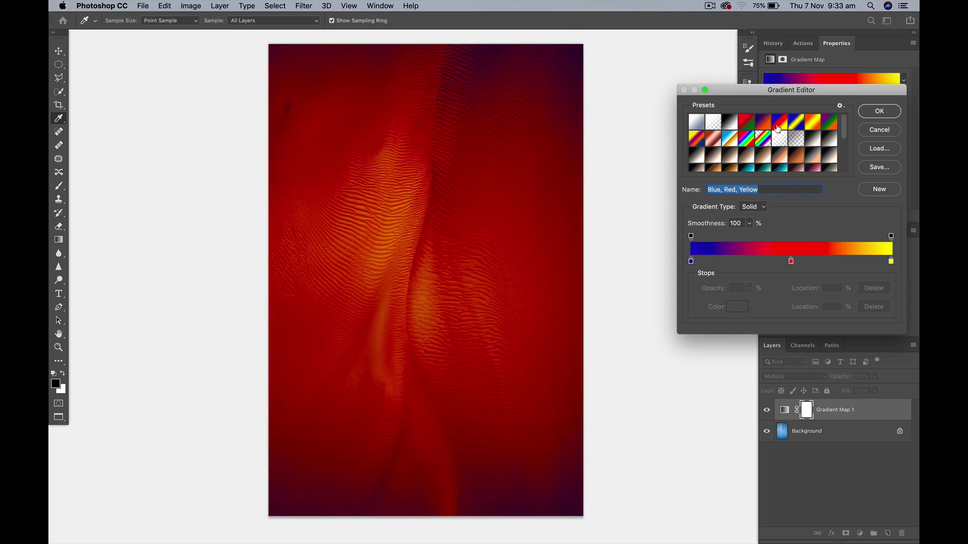
{"action": "left_click", "coordinate": [840, 106]}
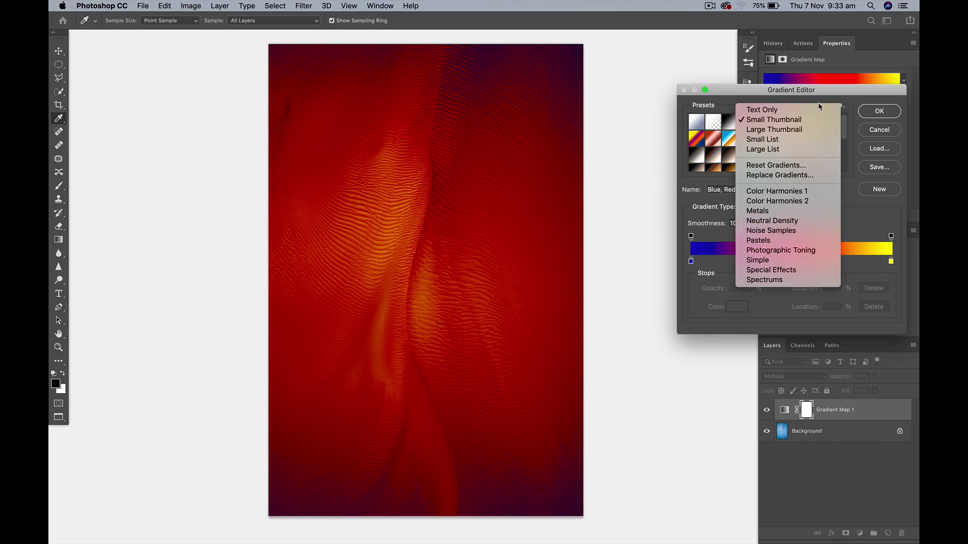
{"action": "left_click", "coordinate": [848, 105]}
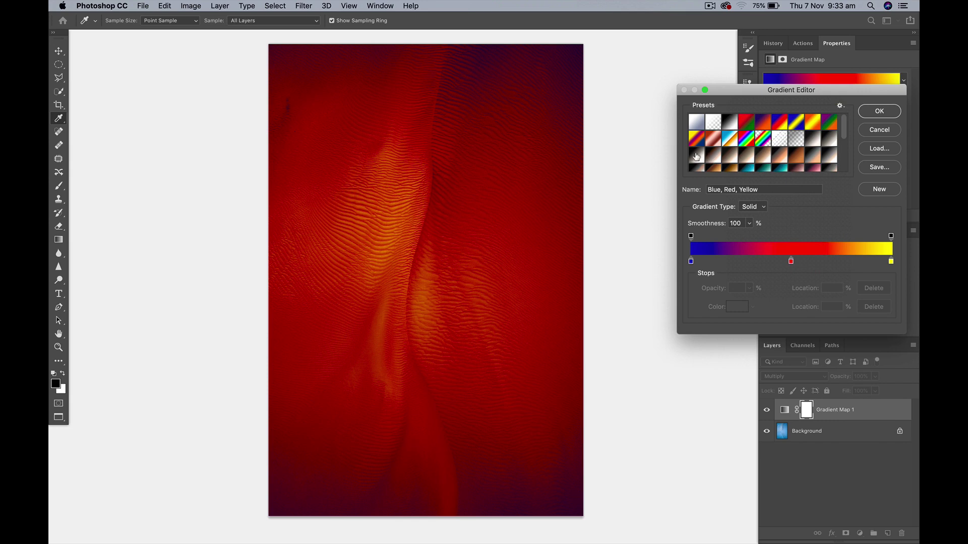
Step: Audition Selenium 2 and Sepia 1–5, Antique and Highlights presets, landing on Sepia Highlights 2
{"action": "left_click", "coordinate": [695, 155]}
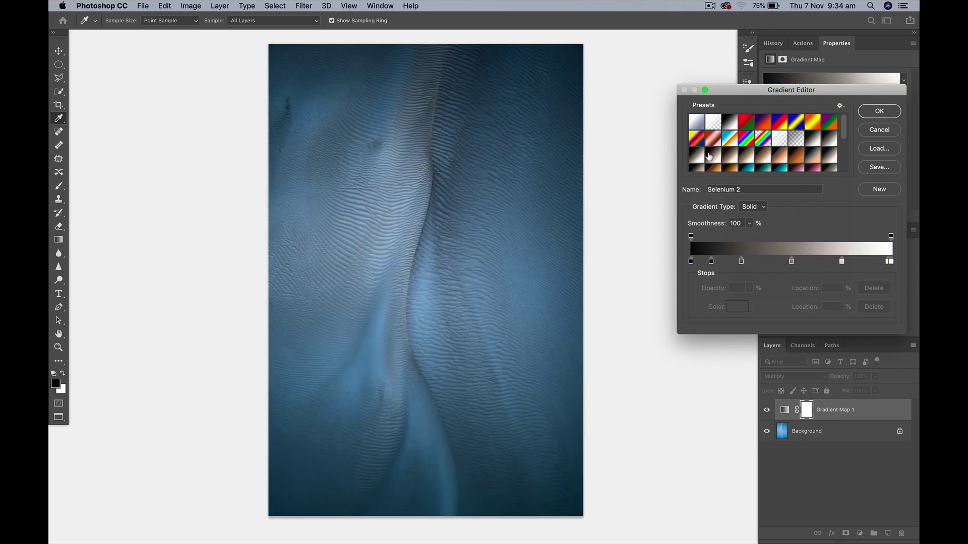
{"action": "left_click", "coordinate": [712, 156]}
{"action": "left_click", "coordinate": [728, 157]}
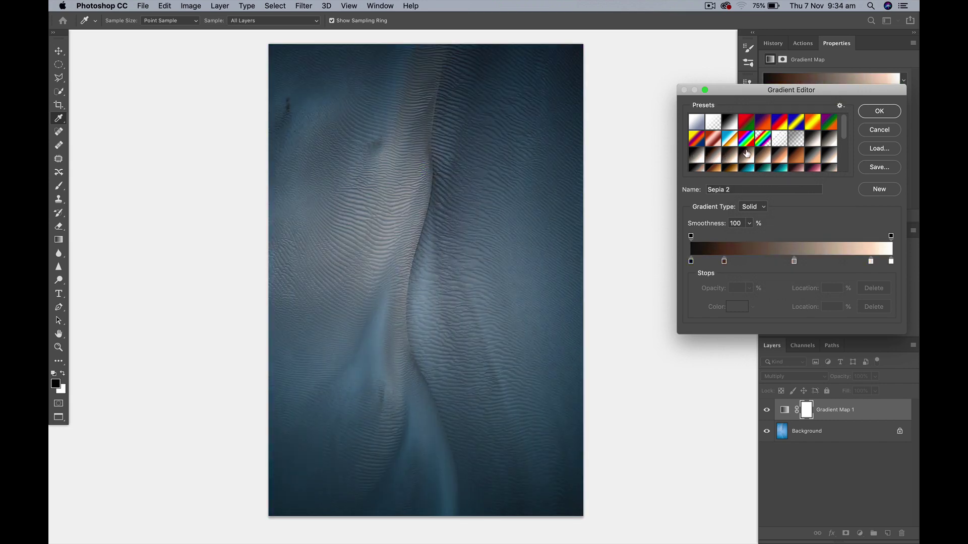
{"action": "left_click", "coordinate": [745, 156]}
{"action": "left_click", "coordinate": [764, 157]}
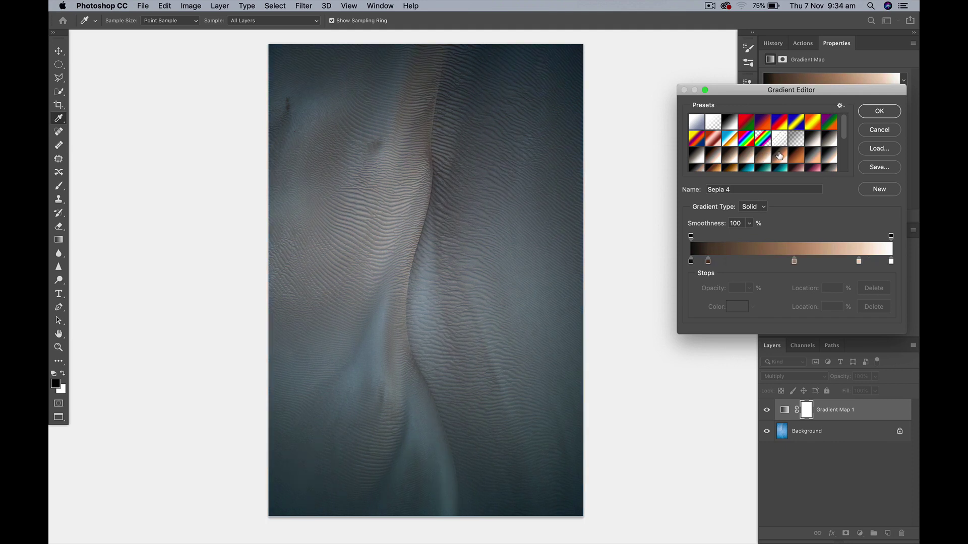
{"action": "left_click", "coordinate": [780, 156]}
{"action": "left_click", "coordinate": [797, 156]}
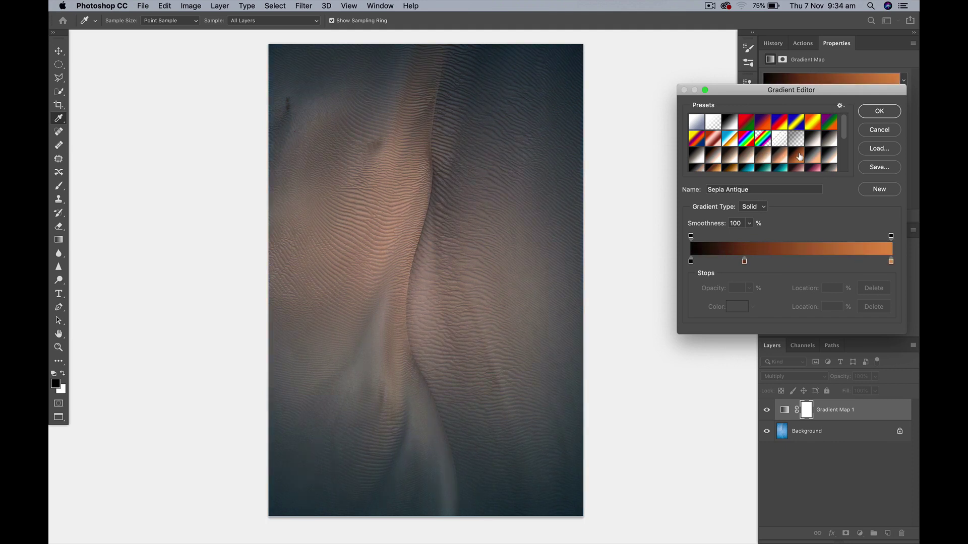
{"action": "left_click", "coordinate": [811, 156]}
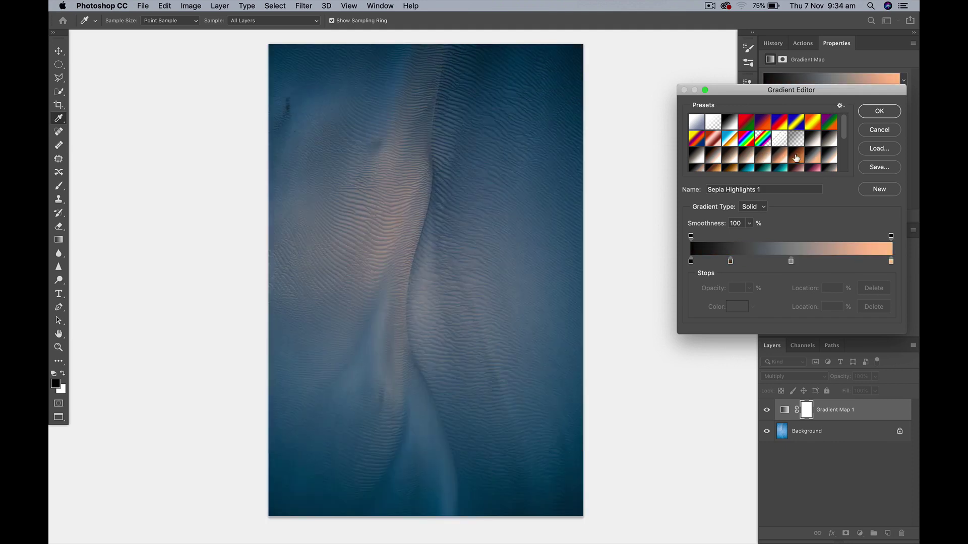
{"action": "left_click", "coordinate": [796, 157]}
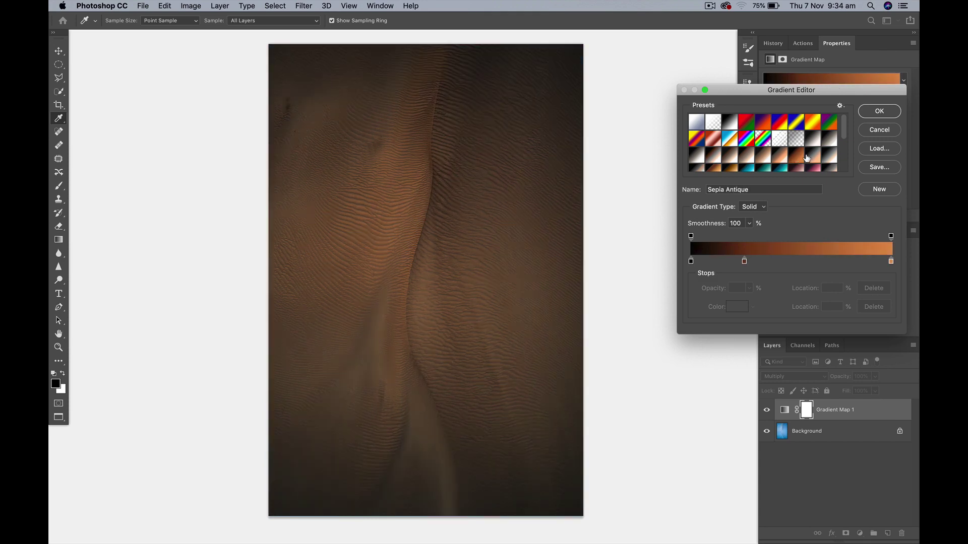
{"action": "left_click", "coordinate": [828, 157]}
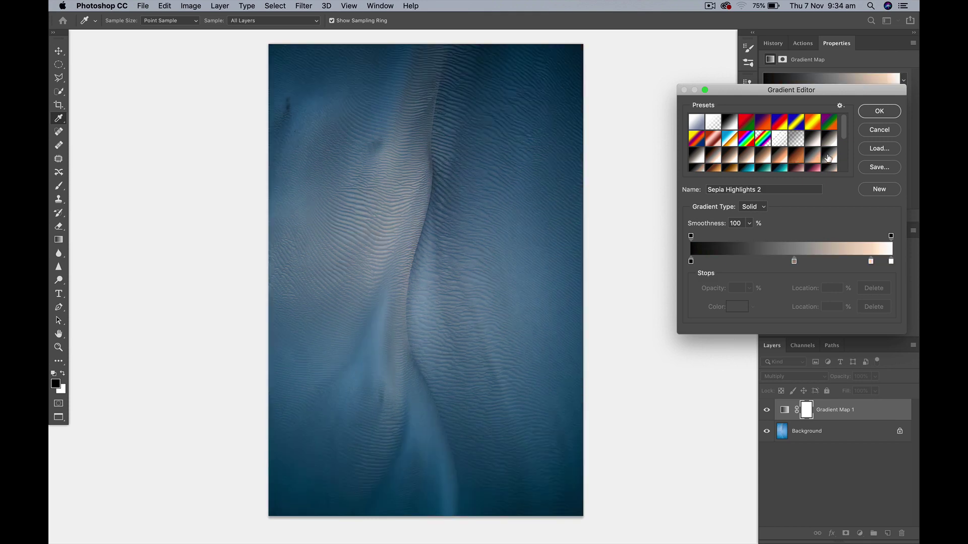
Step: Compare against Sepia Midtones, then settle on the Sepia Highlights 2 gradient
{"action": "scroll", "coordinate": [726, 155], "scroll_direction": "down", "scroll_amount": 2}
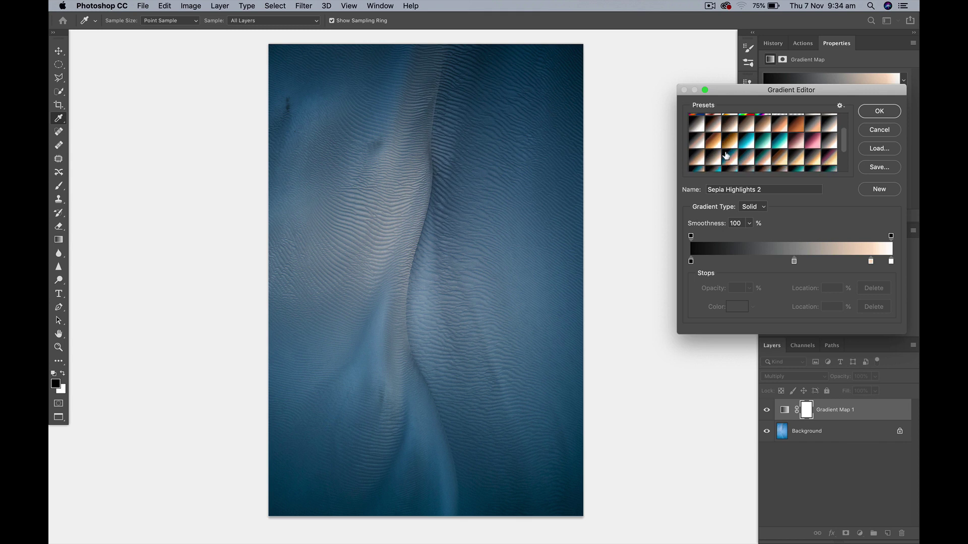
{"action": "scroll", "coordinate": [726, 155], "scroll_direction": "up", "scroll_amount": 3}
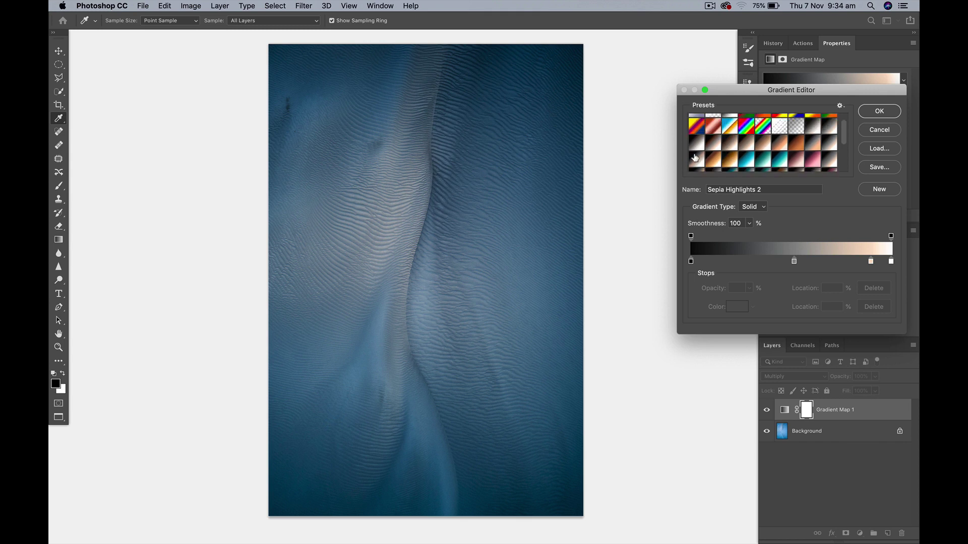
{"action": "left_click", "coordinate": [696, 158]}
{"action": "scroll", "coordinate": [695, 157], "scroll_direction": "down", "scroll_amount": 2}
{"action": "scroll", "coordinate": [695, 158], "scroll_direction": "up", "scroll_amount": 2}
{"action": "scroll", "coordinate": [695, 158], "scroll_direction": "down", "scroll_amount": 3}
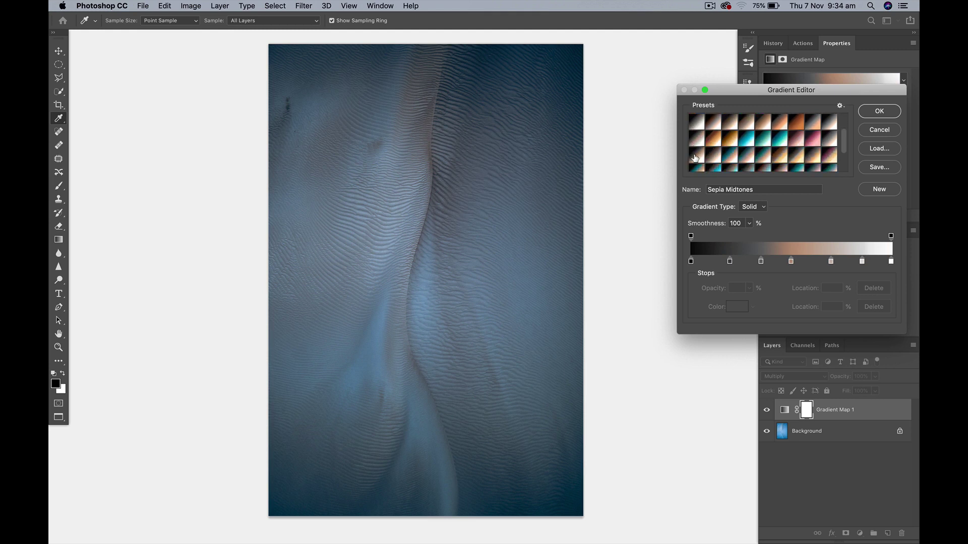
{"action": "left_click", "coordinate": [830, 126]}
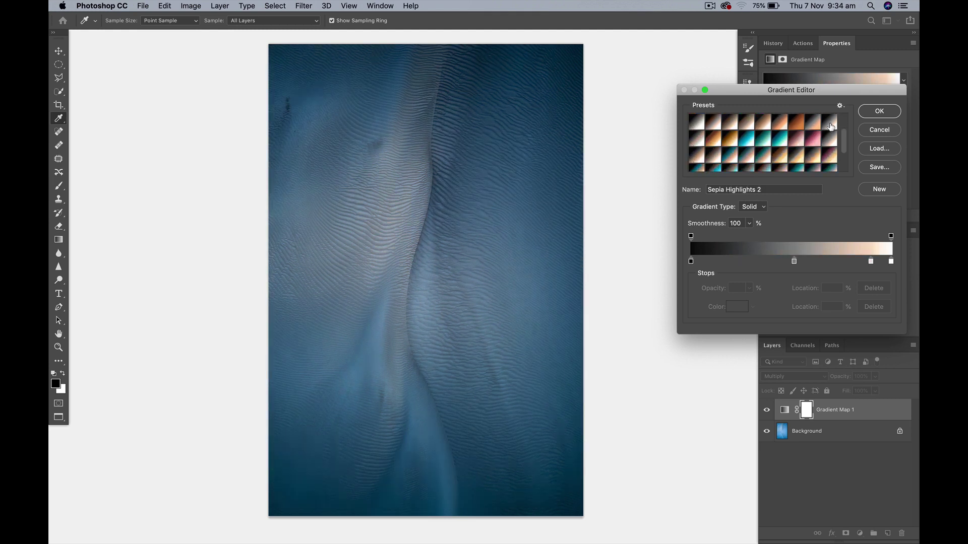
Step: Confirm the gradient, toggle Gradient Map 1 to compare with the original, then duplicate it
{"action": "left_click", "coordinate": [869, 112]}
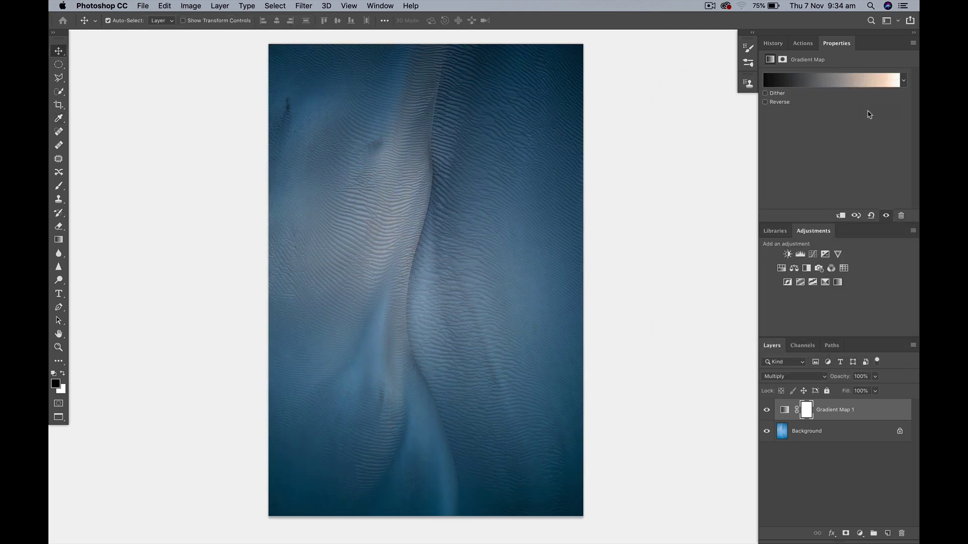
{"action": "left_click", "coordinate": [767, 410]}
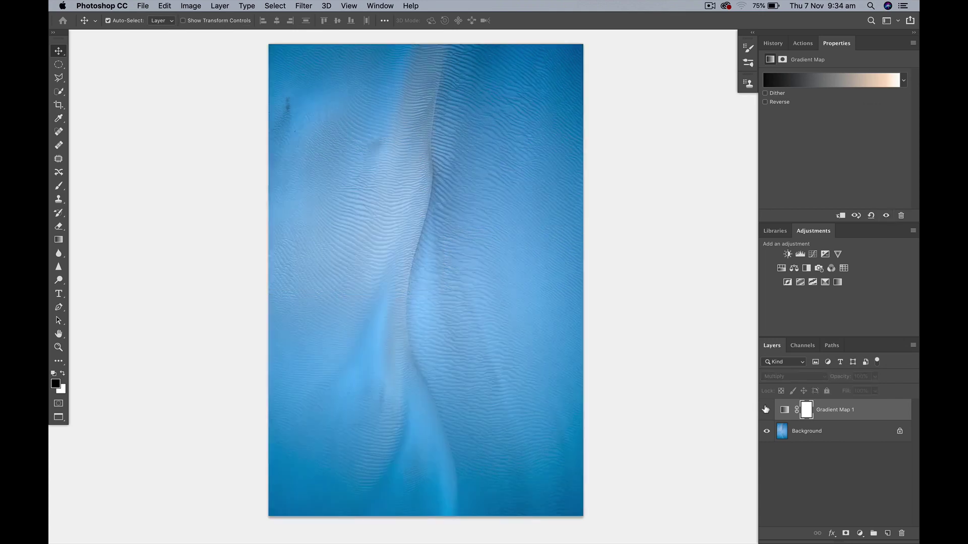
{"action": "left_click", "coordinate": [766, 410]}
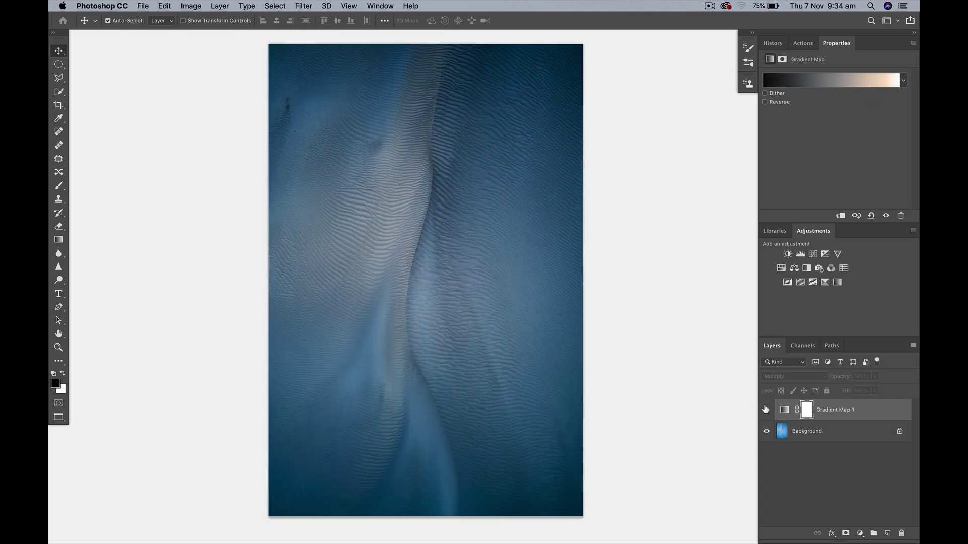
{"action": "left_click", "coordinate": [766, 410]}
{"action": "left_click", "coordinate": [766, 410]}
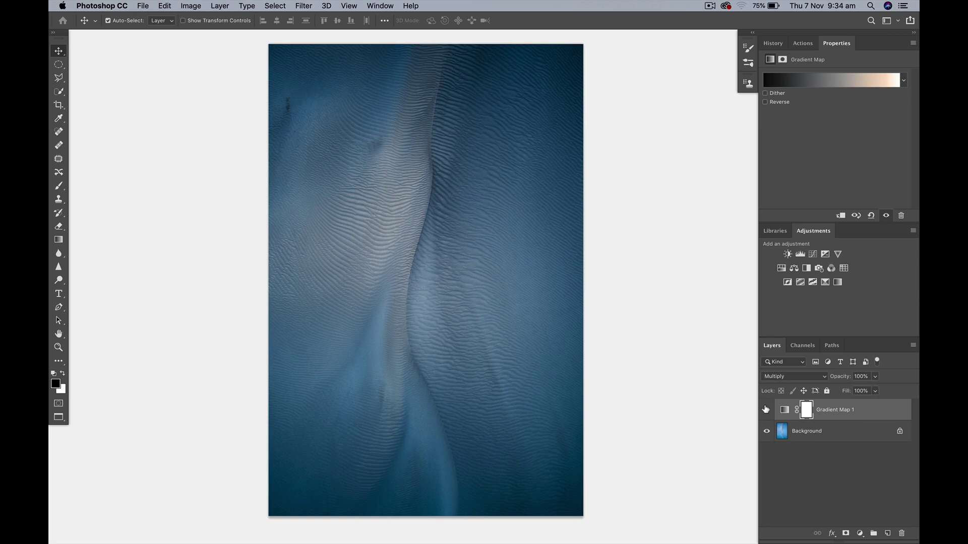
{"action": "key", "text": "super+j"}
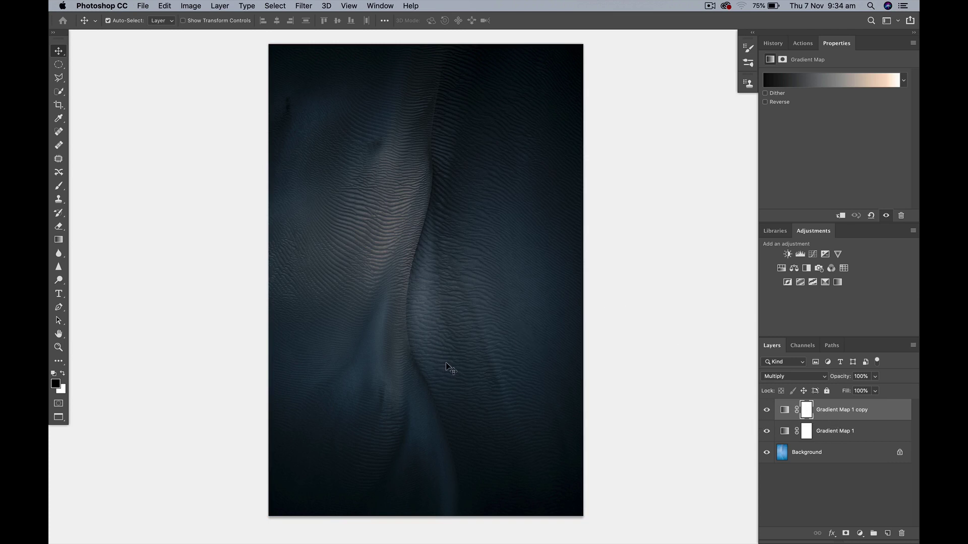
{"action": "key", "text": "b"}
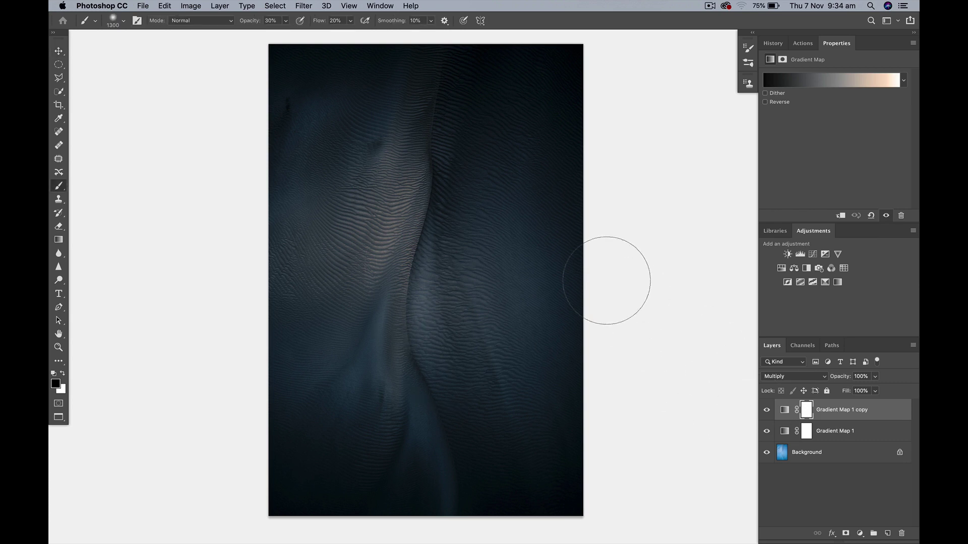
Step: Brush out the Gradient Map 1 copy mask along the central dune fold at 30% opacity
{"action": "mouse_move", "coordinate": [438, 171]}
{"action": "left_mouse_down"}
{"action": "mouse_move", "coordinate": [427, 348]}
{"action": "mouse_move", "coordinate": [440, 430]}
{"action": "mouse_move", "coordinate": [427, 421]}
{"action": "mouse_move", "coordinate": [392, 250]}
{"action": "mouse_move", "coordinate": [432, 144]}
{"action": "mouse_move", "coordinate": [450, 277]}
{"action": "mouse_move", "coordinate": [490, 366]}
{"action": "mouse_move", "coordinate": [481, 376]}
{"action": "mouse_move", "coordinate": [440, 346]}
{"action": "mouse_move", "coordinate": [454, 373]}
{"action": "mouse_move", "coordinate": [419, 408]}
{"action": "mouse_move", "coordinate": [432, 264]}
{"action": "mouse_move", "coordinate": [428, 76]}
{"action": "mouse_move", "coordinate": [431, 115]}
{"action": "mouse_move", "coordinate": [427, 97]}
{"action": "mouse_move", "coordinate": [499, 114]}
{"action": "mouse_move", "coordinate": [481, 79]}
{"action": "mouse_move", "coordinate": [482, 117]}
{"action": "mouse_move", "coordinate": [528, 73]}
{"action": "mouse_move", "coordinate": [546, 83]}
{"action": "mouse_move", "coordinate": [449, 106]}
{"action": "mouse_move", "coordinate": [323, 88]}
{"action": "mouse_move", "coordinate": [332, 85]}
{"action": "mouse_move", "coordinate": [337, 101]}
{"action": "mouse_move", "coordinate": [366, 80]}
{"action": "mouse_move", "coordinate": [369, 157]}
{"action": "mouse_move", "coordinate": [270, 229]}
{"action": "mouse_move", "coordinate": [298, 425]}
{"action": "mouse_move", "coordinate": [344, 482]}
{"action": "mouse_move", "coordinate": [333, 483]}
{"action": "mouse_move", "coordinate": [356, 531]}
{"action": "mouse_move", "coordinate": [279, 500]}
{"action": "mouse_move", "coordinate": [409, 470]}
{"action": "mouse_move", "coordinate": [530, 477]}
{"action": "mouse_move", "coordinate": [554, 497]}
{"action": "mouse_move", "coordinate": [566, 468]}
{"action": "mouse_move", "coordinate": [547, 497]}
{"action": "mouse_move", "coordinate": [531, 460]}
{"action": "mouse_move", "coordinate": [328, 457]}
{"action": "mouse_move", "coordinate": [365, 479]}
{"action": "mouse_move", "coordinate": [381, 359]}
{"action": "mouse_move", "coordinate": [435, 184]}
{"action": "mouse_move", "coordinate": [430, 350]}
{"action": "mouse_move", "coordinate": [441, 312]}
{"action": "mouse_move", "coordinate": [443, 368]}
{"action": "mouse_move", "coordinate": [434, 131]}
{"action": "mouse_move", "coordinate": [442, 412]}
{"action": "mouse_move", "coordinate": [419, 439]}
{"action": "mouse_move", "coordinate": [404, 428]}
{"action": "mouse_move", "coordinate": [356, 233]}
{"action": "mouse_move", "coordinate": [331, 346]}
{"action": "mouse_move", "coordinate": [421, 256]}
{"action": "mouse_move", "coordinate": [460, 113]}
{"action": "mouse_move", "coordinate": [494, 319]}
{"action": "left_mouse_up"}
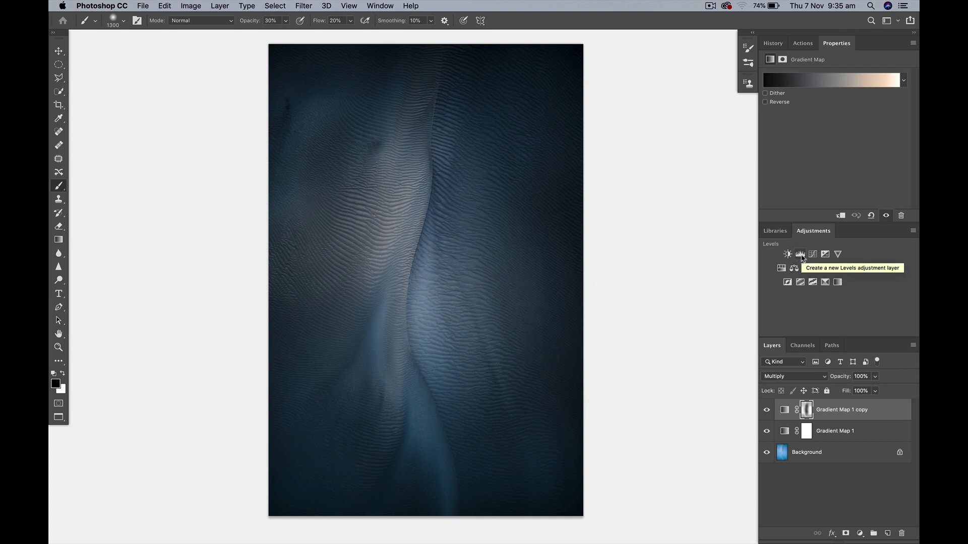
Step: Add a Levels adjustment layer and pull its white input point to 163
{"action": "left_click", "coordinate": [801, 255]}
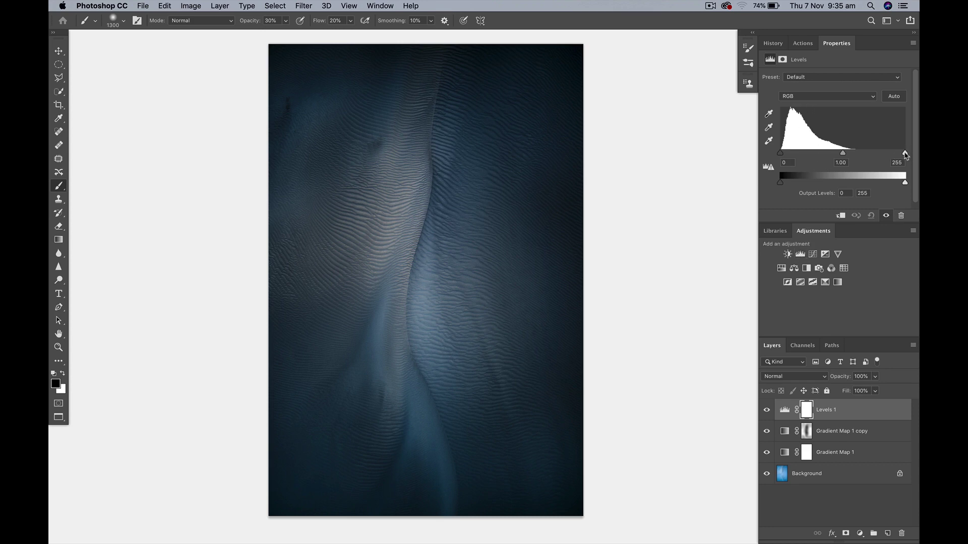
{"action": "left_click_drag", "start_coordinate": [904, 153], "coordinate": [861, 160]}
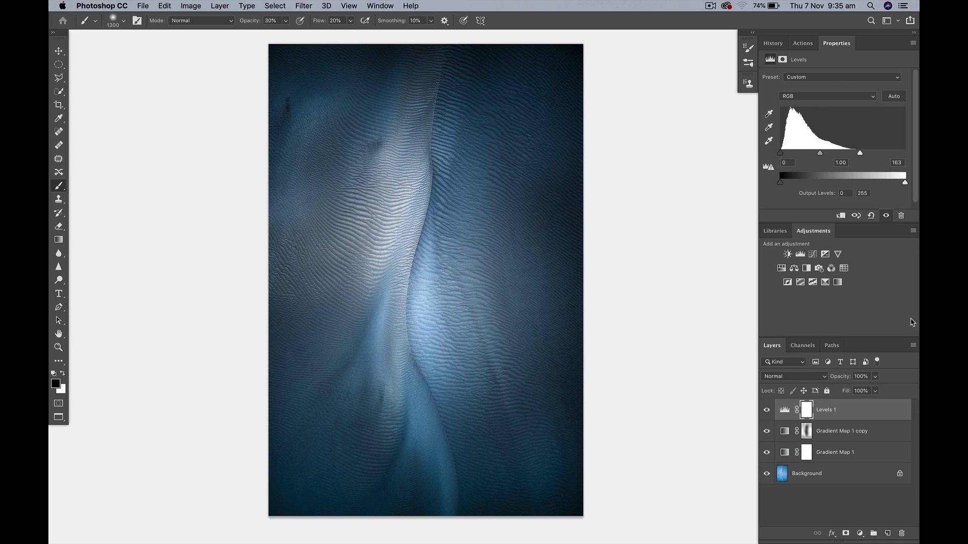
Step: Invert the Levels 1 mask and paint white along the central ridge to reveal the glow
{"action": "key", "text": "super+i"}
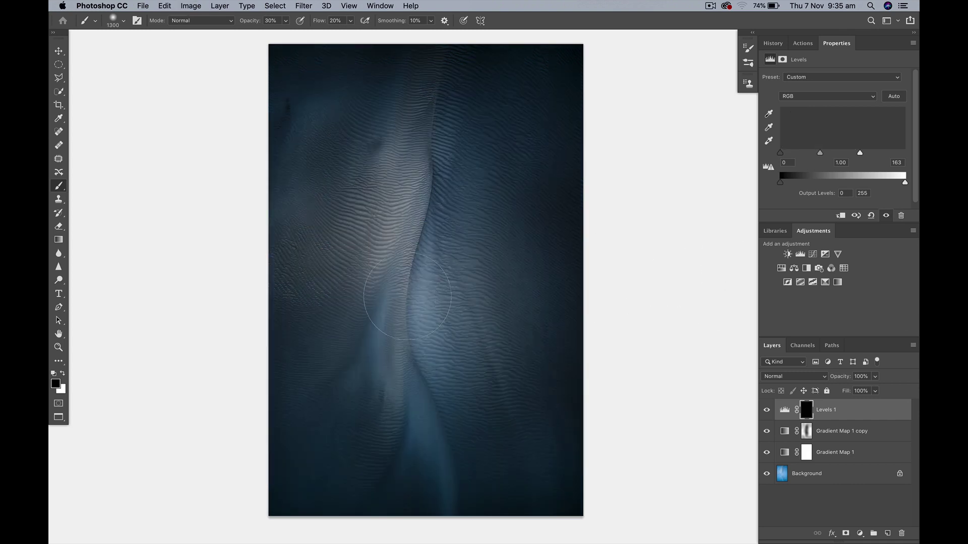
{"action": "key", "text": "x"}
{"action": "mouse_move", "coordinate": [408, 257]}
{"action": "left_mouse_down"}
{"action": "mouse_move", "coordinate": [432, 179]}
{"action": "mouse_move", "coordinate": [410, 159]}
{"action": "mouse_move", "coordinate": [411, 134]}
{"action": "mouse_move", "coordinate": [445, 159]}
{"action": "mouse_move", "coordinate": [432, 237]}
{"action": "mouse_move", "coordinate": [433, 334]}
{"action": "mouse_move", "coordinate": [412, 369]}
{"action": "mouse_move", "coordinate": [440, 431]}
{"action": "mouse_move", "coordinate": [373, 266]}
{"action": "mouse_move", "coordinate": [394, 149]}
{"action": "mouse_move", "coordinate": [374, 284]}
{"action": "mouse_move", "coordinate": [405, 123]}
{"action": "mouse_move", "coordinate": [354, 156]}
{"action": "mouse_move", "coordinate": [282, 234]}
{"action": "mouse_move", "coordinate": [364, 159]}
{"action": "mouse_move", "coordinate": [316, 338]}
{"action": "mouse_move", "coordinate": [315, 314]}
{"action": "mouse_move", "coordinate": [372, 251]}
{"action": "mouse_move", "coordinate": [403, 407]}
{"action": "mouse_move", "coordinate": [399, 381]}
{"action": "mouse_move", "coordinate": [440, 421]}
{"action": "mouse_move", "coordinate": [419, 369]}
{"action": "mouse_move", "coordinate": [439, 381]}
{"action": "mouse_move", "coordinate": [467, 446]}
{"action": "mouse_move", "coordinate": [481, 454]}
{"action": "mouse_move", "coordinate": [446, 210]}
{"action": "mouse_move", "coordinate": [433, 200]}
{"action": "mouse_move", "coordinate": [452, 89]}
{"action": "mouse_move", "coordinate": [452, 107]}
{"action": "mouse_move", "coordinate": [506, 194]}
{"action": "mouse_move", "coordinate": [450, 222]}
{"action": "mouse_move", "coordinate": [464, 348]}
{"action": "mouse_move", "coordinate": [445, 214]}
{"action": "mouse_move", "coordinate": [438, 337]}
{"action": "mouse_move", "coordinate": [427, 123]}
{"action": "mouse_move", "coordinate": [435, 129]}
{"action": "mouse_move", "coordinate": [429, 155]}
{"action": "mouse_move", "coordinate": [440, 117]}
{"action": "mouse_move", "coordinate": [404, 296]}
{"action": "mouse_move", "coordinate": [428, 363]}
{"action": "mouse_move", "coordinate": [437, 415]}
{"action": "mouse_move", "coordinate": [412, 344]}
{"action": "mouse_move", "coordinate": [431, 438]}
{"action": "mouse_move", "coordinate": [407, 416]}
{"action": "mouse_move", "coordinate": [431, 405]}
{"action": "mouse_move", "coordinate": [431, 390]}
{"action": "mouse_move", "coordinate": [378, 411]}
{"action": "mouse_move", "coordinate": [320, 479]}
{"action": "mouse_move", "coordinate": [345, 401]}
{"action": "mouse_move", "coordinate": [334, 395]}
{"action": "mouse_move", "coordinate": [348, 325]}
{"action": "mouse_move", "coordinate": [434, 289]}
{"action": "left_mouse_up"}
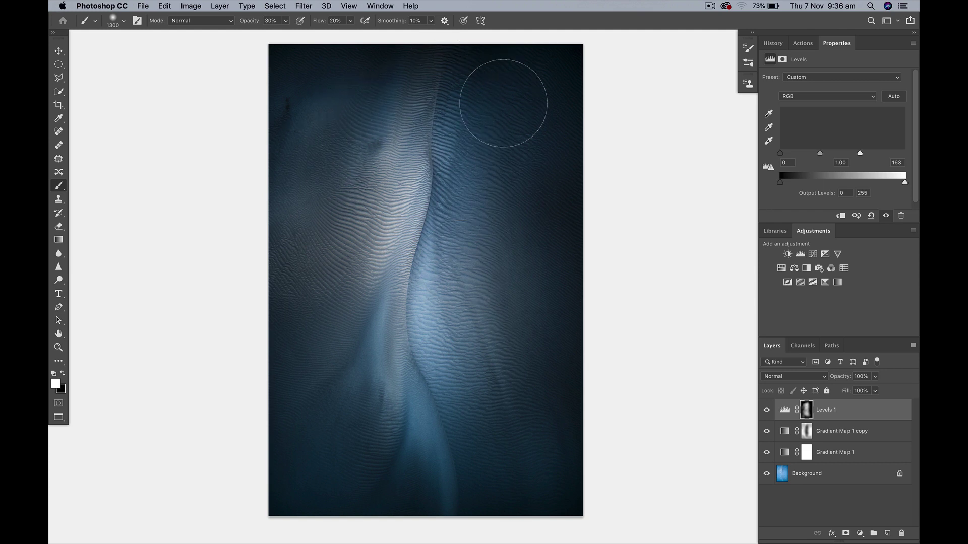
{"action": "left_click", "coordinate": [766, 409]}
{"action": "left_click", "coordinate": [766, 410]}
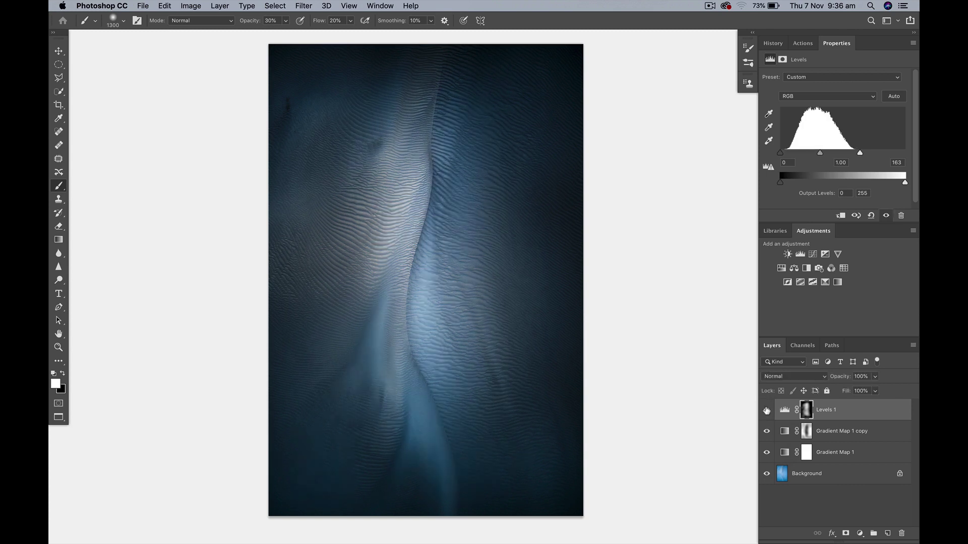
{"action": "left_click", "coordinate": [766, 410]}
{"action": "left_click", "coordinate": [766, 410]}
{"action": "left_click", "coordinate": [766, 474], "text": "alt"}
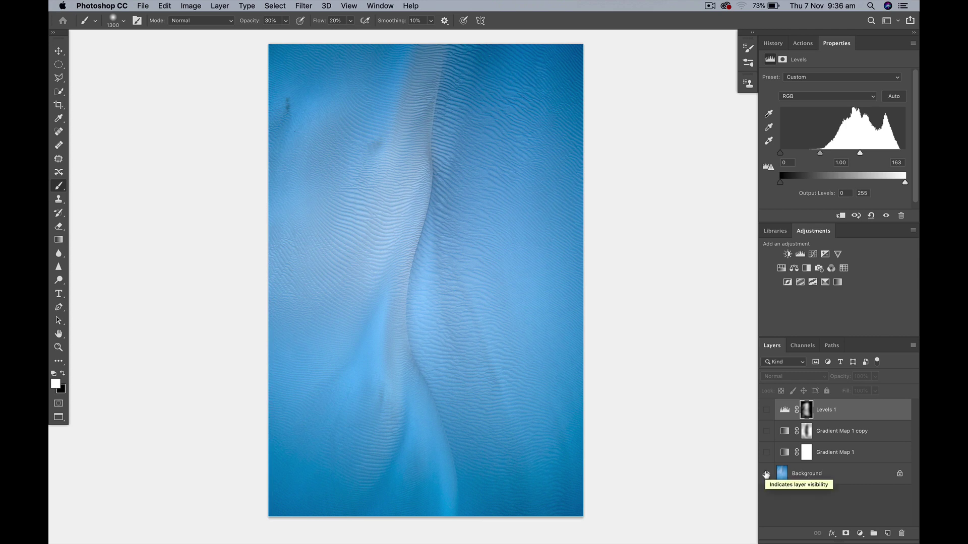
{"action": "left_click", "coordinate": [766, 474], "text": "alt"}
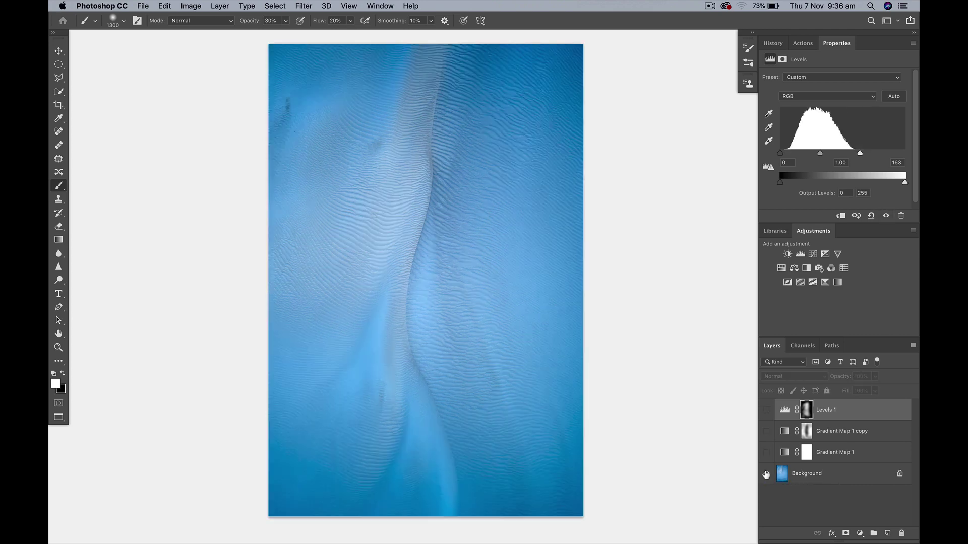
{"action": "left_click", "coordinate": [767, 474], "text": "alt"}
{"action": "left_click", "coordinate": [766, 474], "text": "alt"}
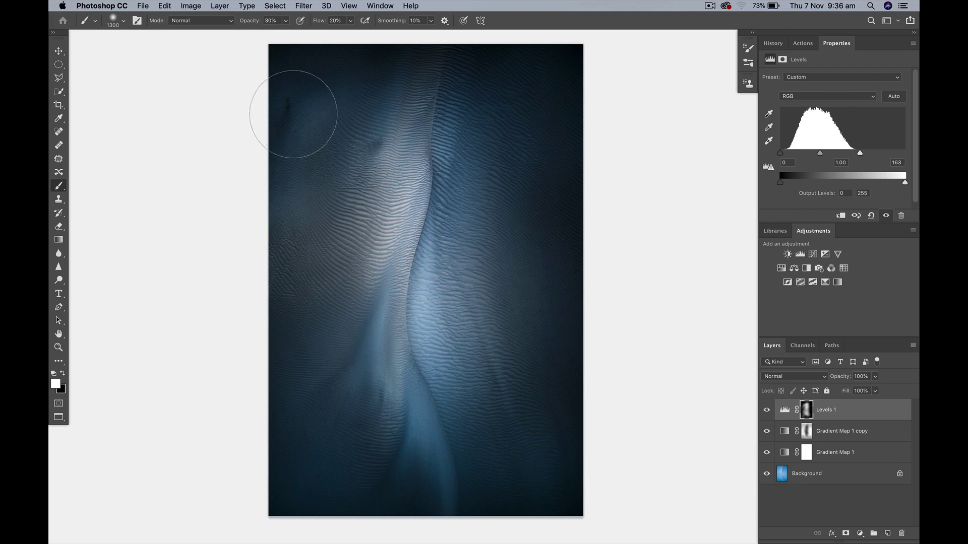
Step: Enlarge the canvas by 9 cm relative width and height, adding a white border
{"action": "key", "text": "v"}
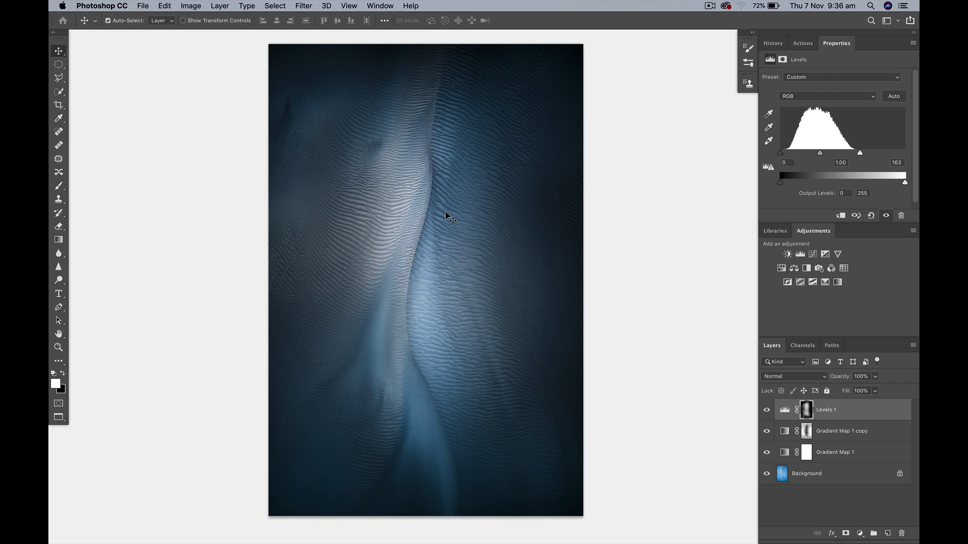
{"action": "key", "text": "super+alt+c"}
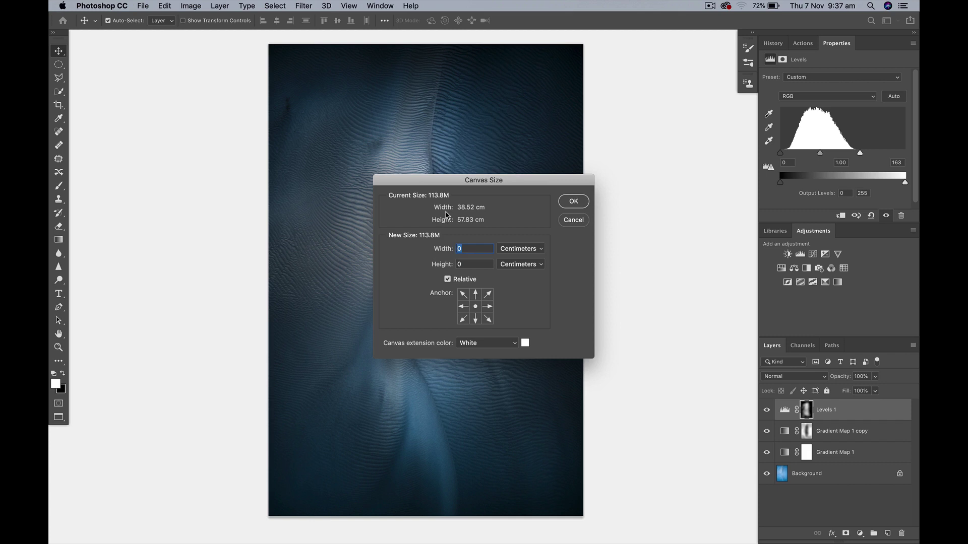
{"action": "type", "text": "9"}
{"action": "key", "text": "Tab"}
{"action": "type", "text": "9"}
{"action": "left_click", "coordinate": [572, 202]}
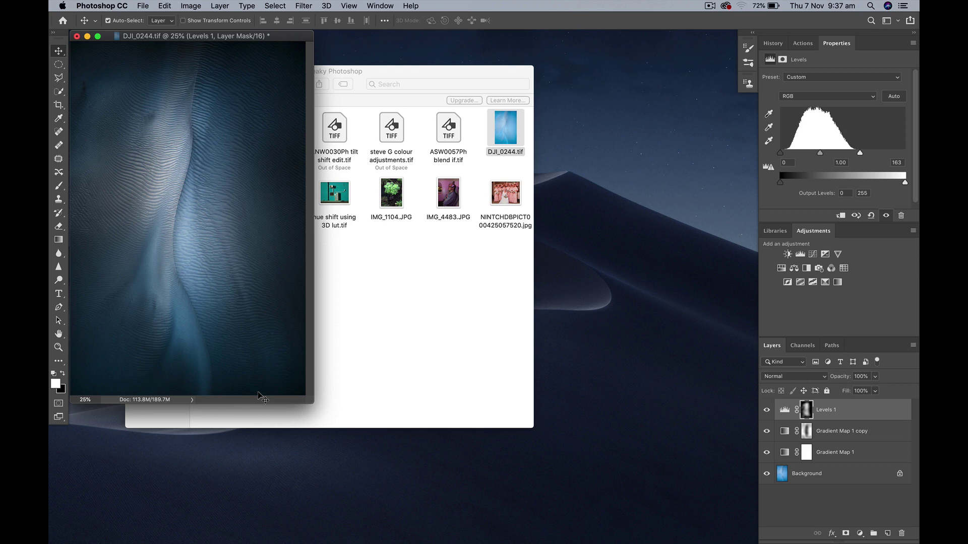
{"action": "key", "text": "f"}
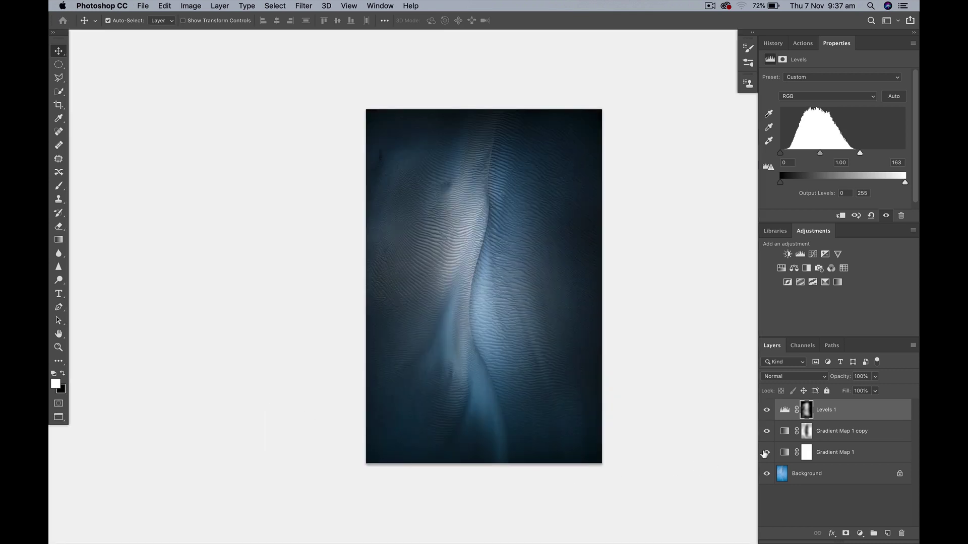
Step: Exit full-screen, hide the three toning layers and duplicate the Background layer
{"action": "left_click_drag", "start_coordinate": [767, 410], "coordinate": [767, 452]}
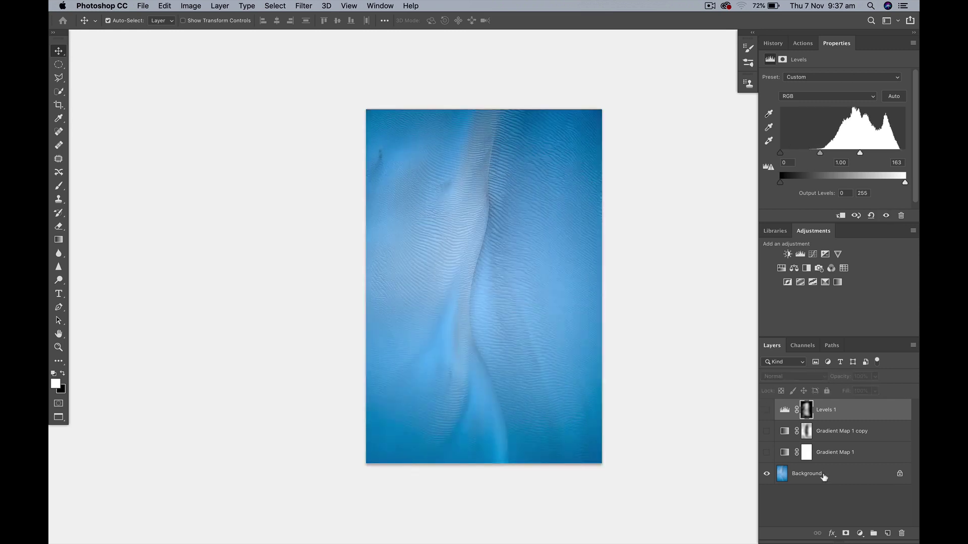
{"action": "left_click", "coordinate": [823, 477]}
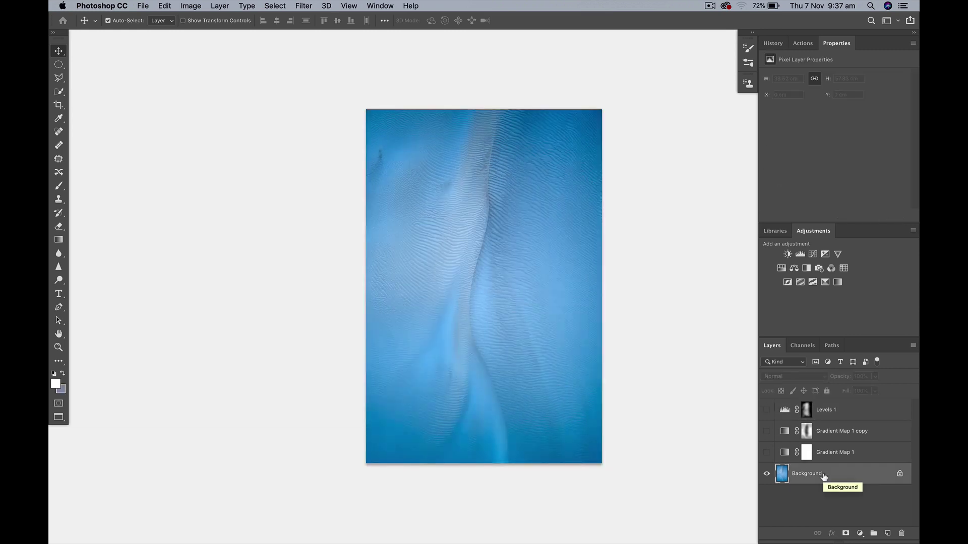
{"action": "key", "text": "super+j"}
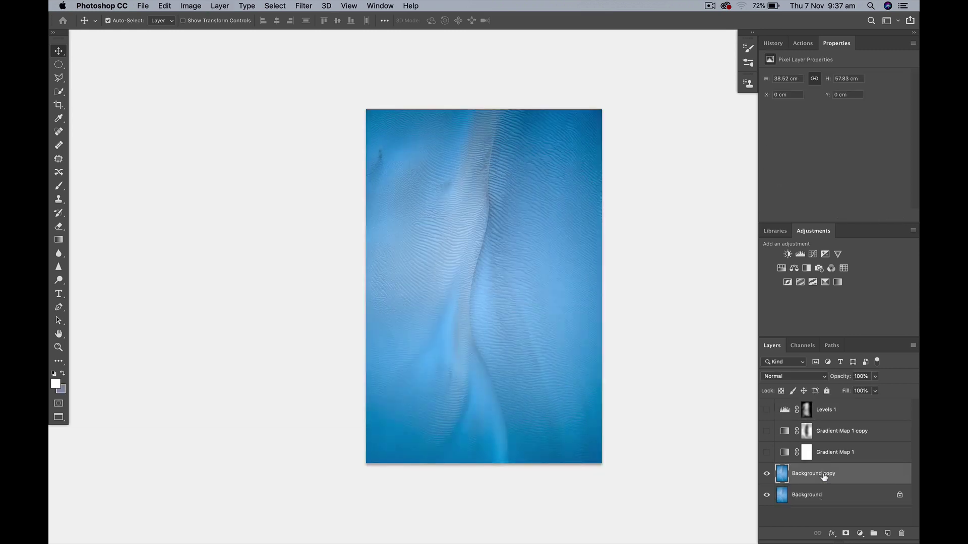
{"action": "left_click", "coordinate": [187, 6]}
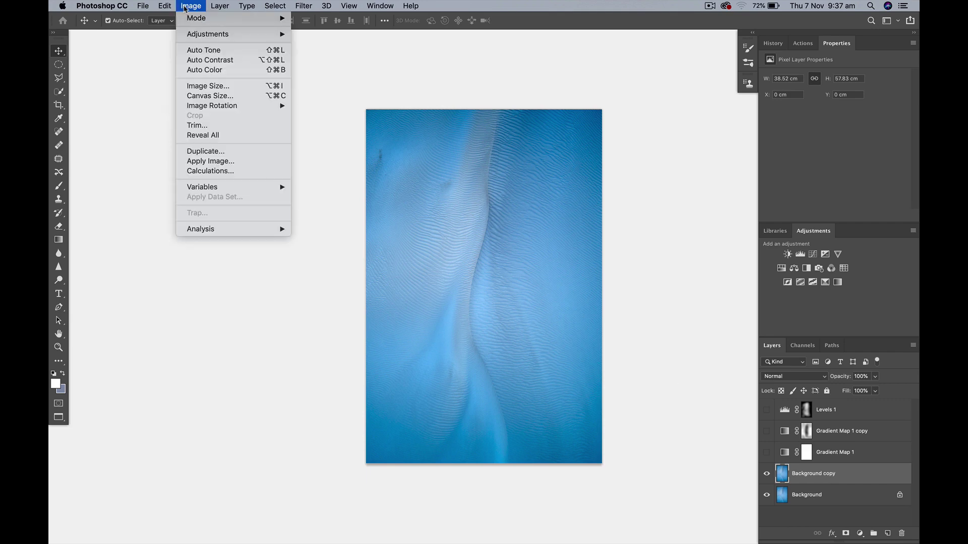
Step: Apply Match Color with Neutralize on, Fade 38, Color Intensity 192 and Luminance 176
{"action": "mouse_move", "coordinate": [198, 35]}
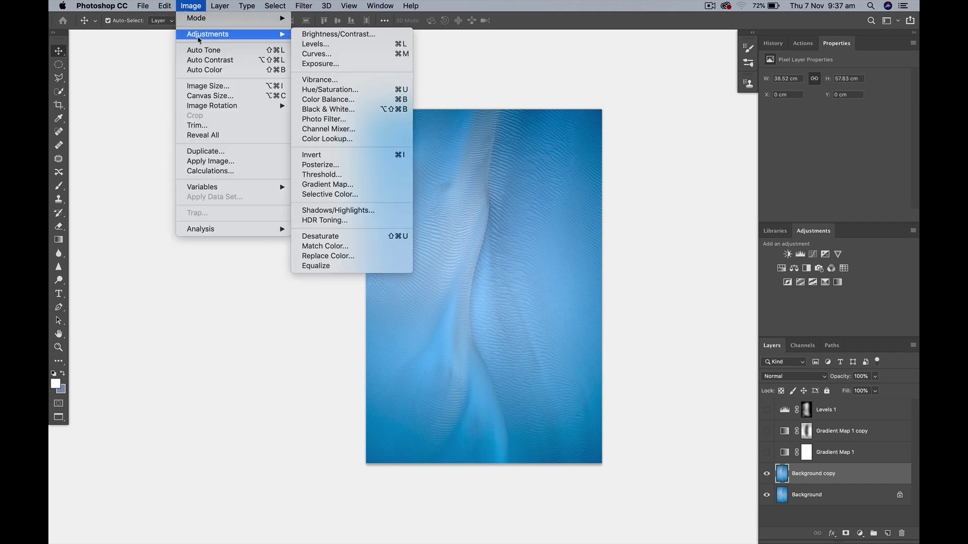
{"action": "left_click", "coordinate": [337, 246]}
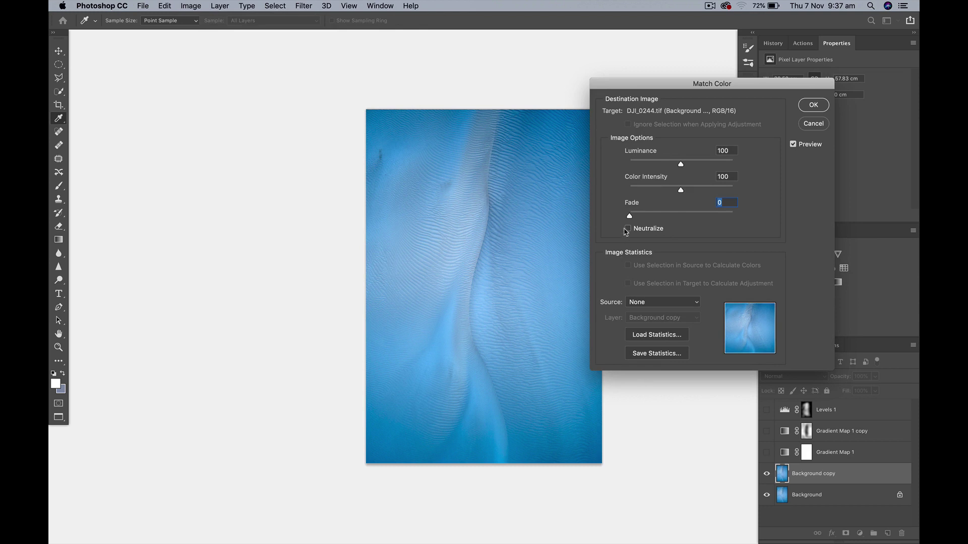
{"action": "left_click", "coordinate": [628, 229]}
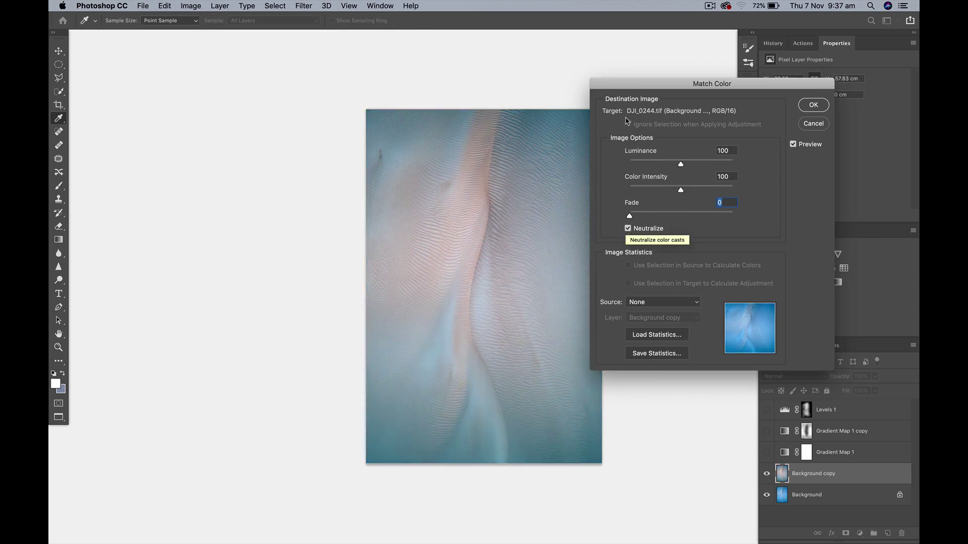
{"action": "left_click_drag", "start_coordinate": [635, 89], "coordinate": [670, 81]}
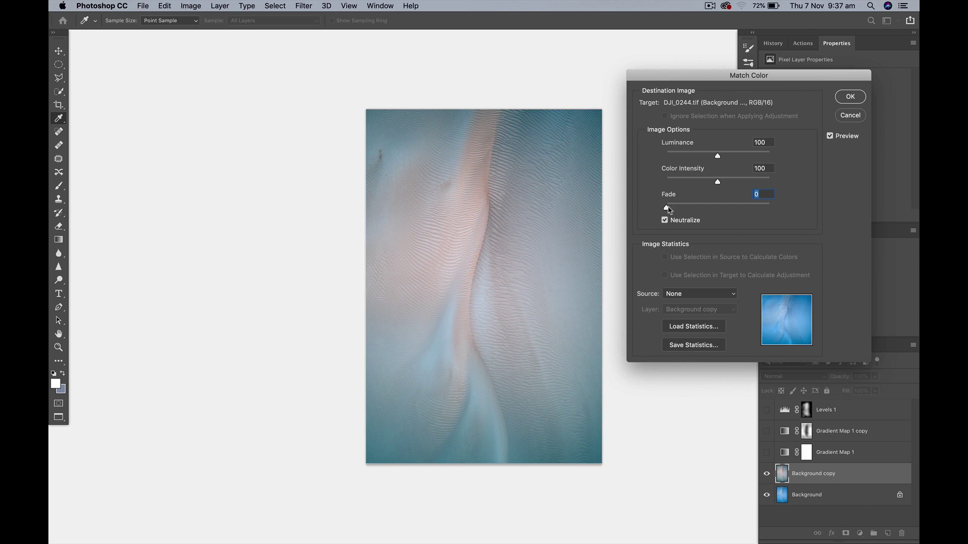
{"action": "left_click_drag", "start_coordinate": [668, 209], "coordinate": [706, 210]}
{"action": "left_click_drag", "start_coordinate": [718, 182], "coordinate": [766, 183]}
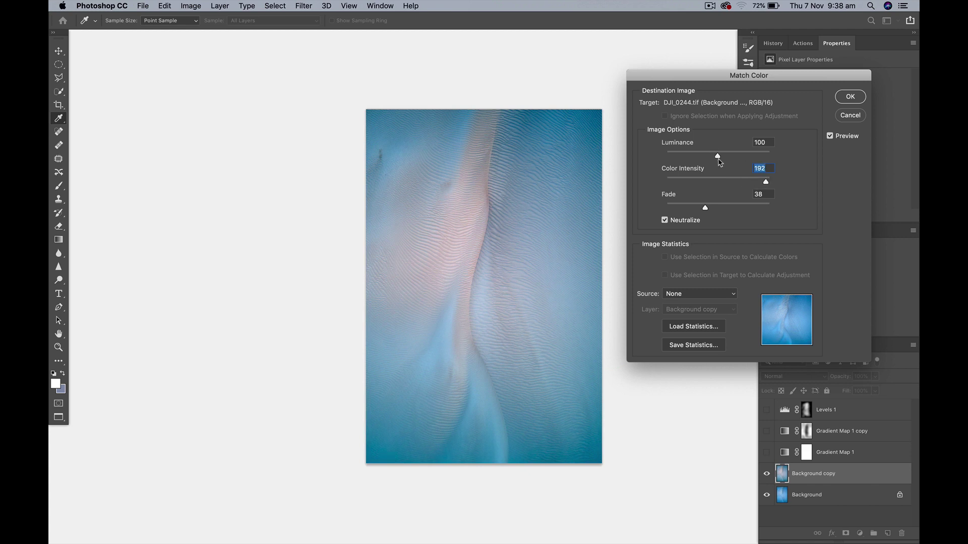
{"action": "left_click_drag", "start_coordinate": [718, 156], "coordinate": [759, 159]}
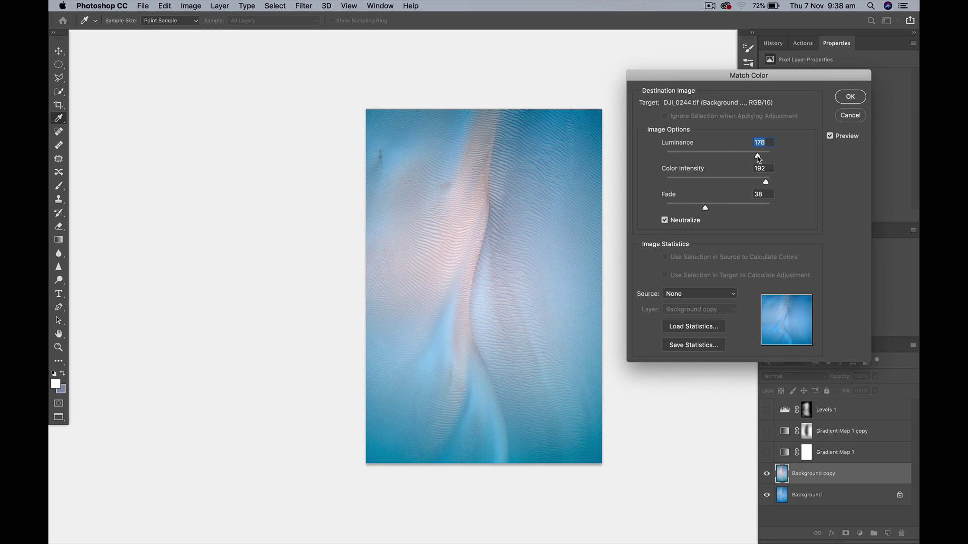
{"action": "left_click", "coordinate": [848, 98]}
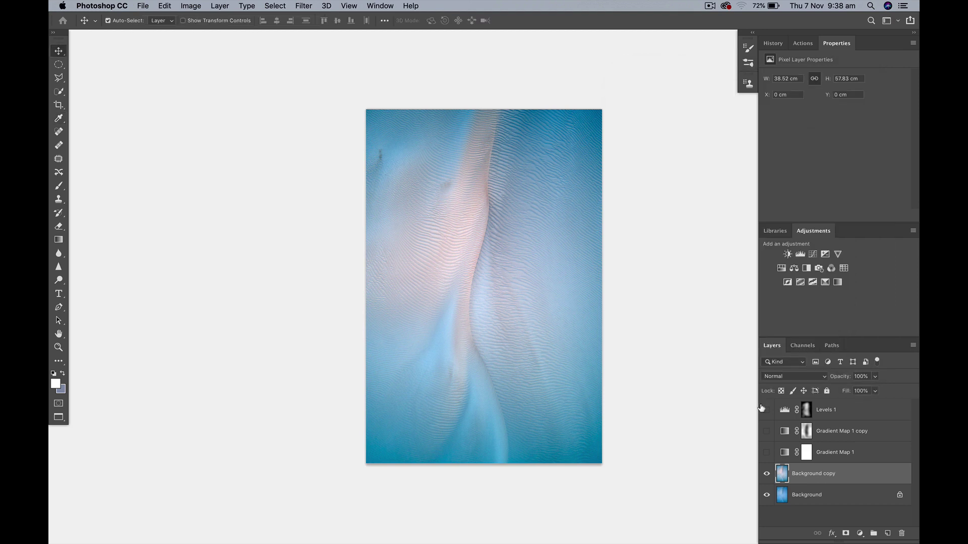
Step: Show Gradient Map 1, Gradient Map 1 copy and Levels 1 over the warm version, with Levels 1 at 22% opacity
{"action": "left_click", "coordinate": [767, 453]}
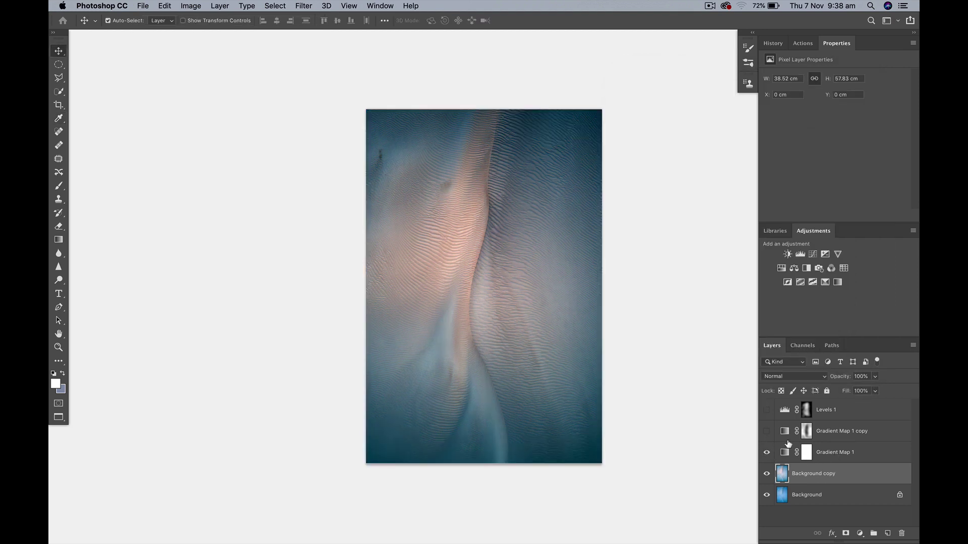
{"action": "left_click", "coordinate": [766, 432]}
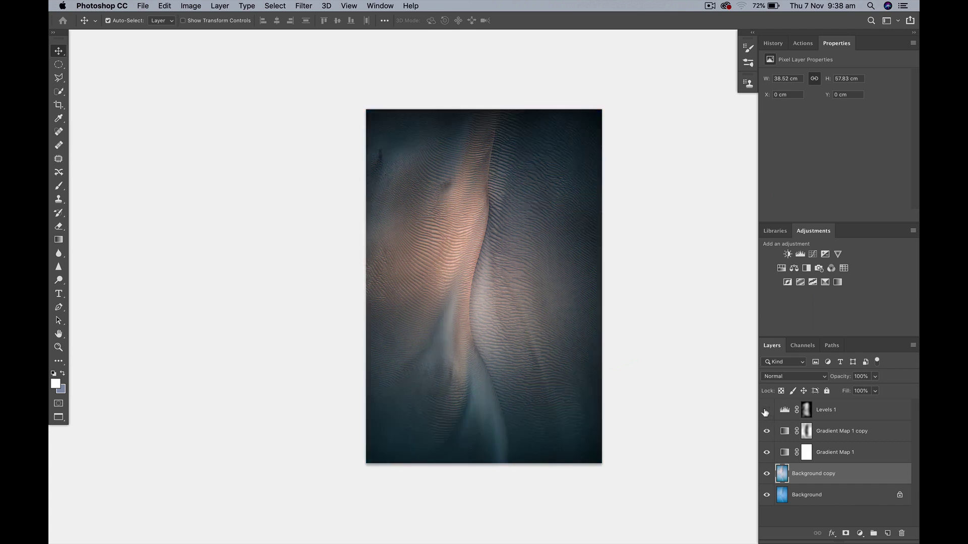
{"action": "left_click", "coordinate": [765, 411]}
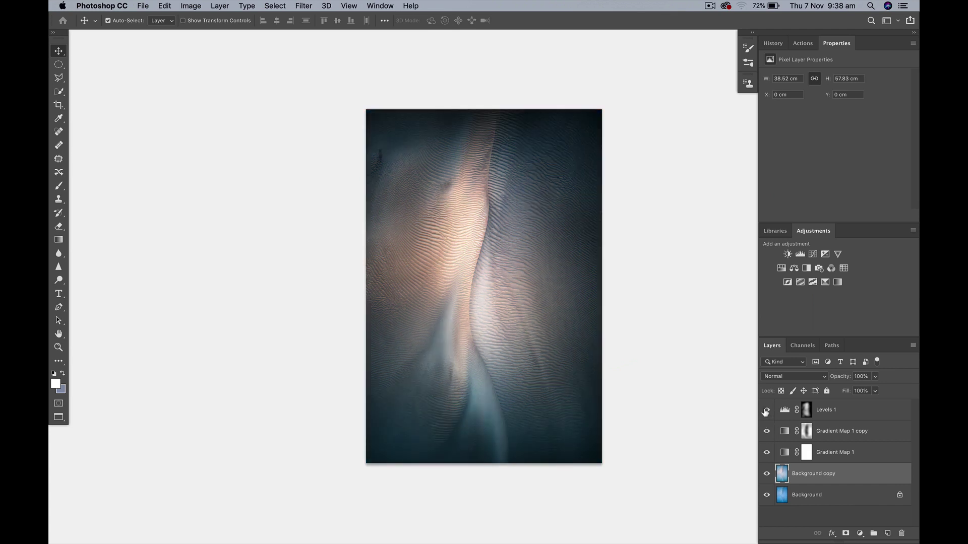
{"action": "left_click", "coordinate": [852, 411]}
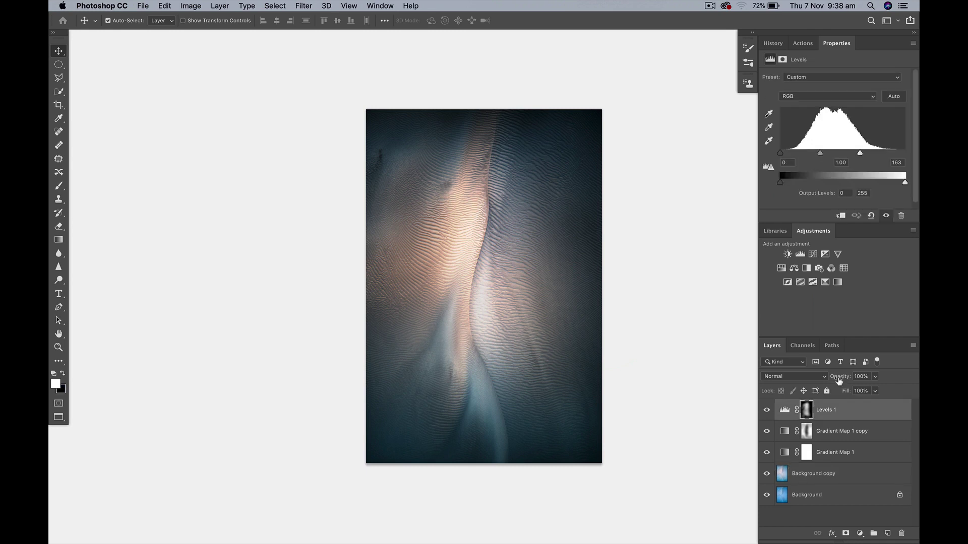
{"action": "left_click_drag", "start_coordinate": [838, 377], "coordinate": [798, 382]}
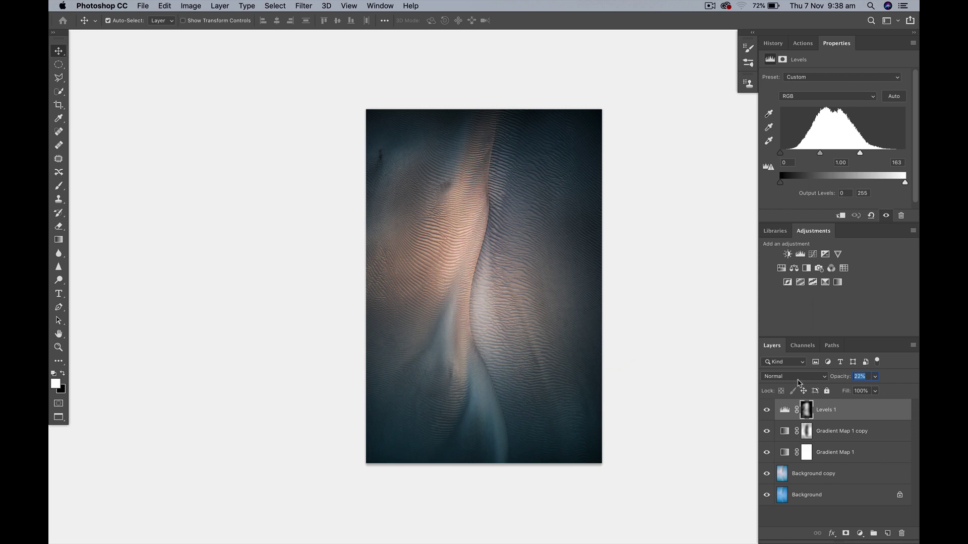
Step: Compare the image with and without the warm Background copy, then delete that layer
{"action": "left_click", "coordinate": [766, 474]}
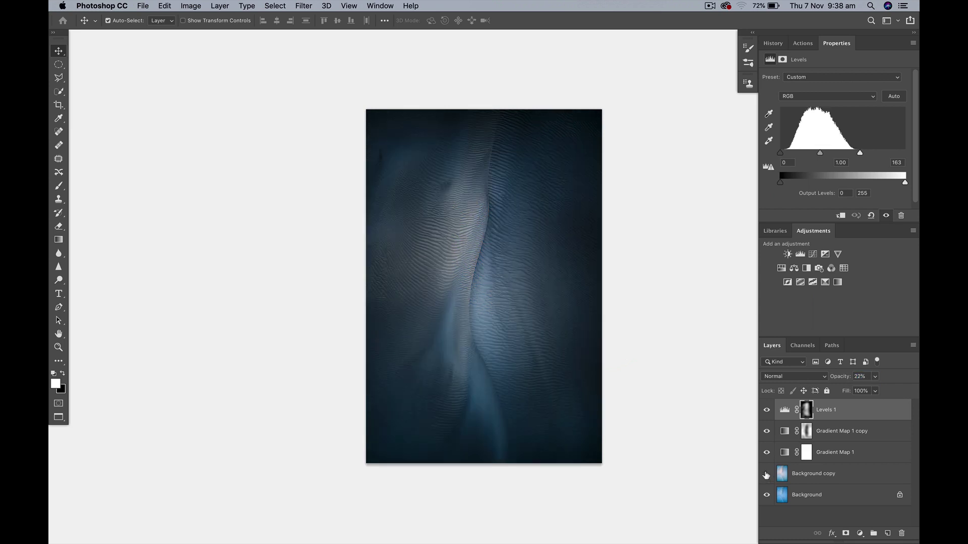
{"action": "left_click", "coordinate": [766, 474]}
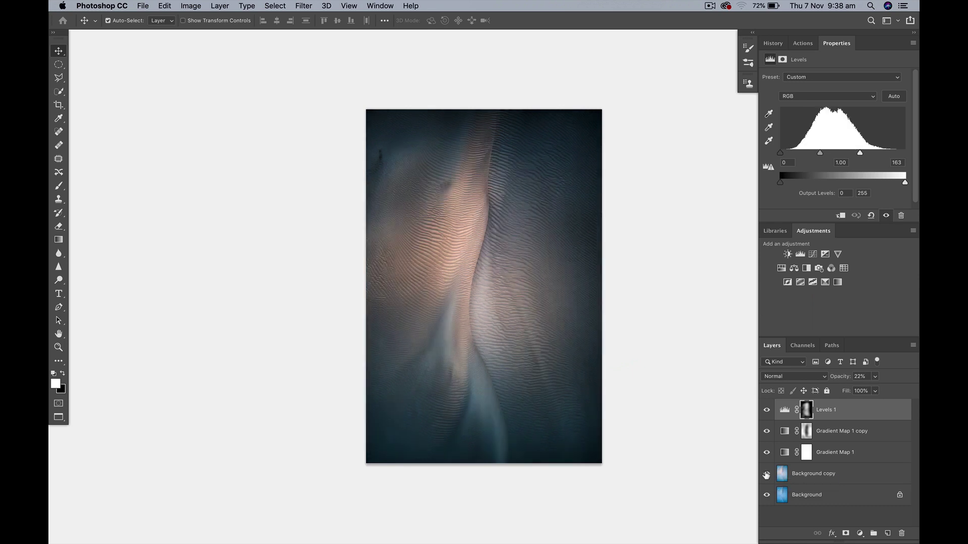
{"action": "left_click", "coordinate": [766, 475]}
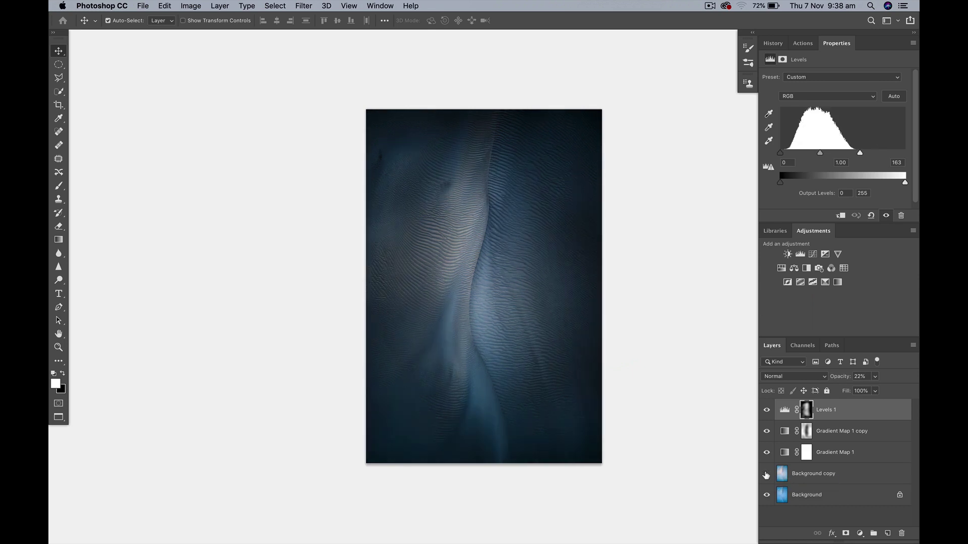
{"action": "left_click", "coordinate": [766, 474]}
{"action": "left_click", "coordinate": [766, 475]}
{"action": "left_click", "coordinate": [844, 473]}
{"action": "key", "text": "Delete"}
Step: Return the Levels 1 layer's opacity to 100%
{"action": "left_click", "coordinate": [833, 418]}
{"action": "left_click", "coordinate": [839, 381]}
{"action": "key", "text": "Return"}
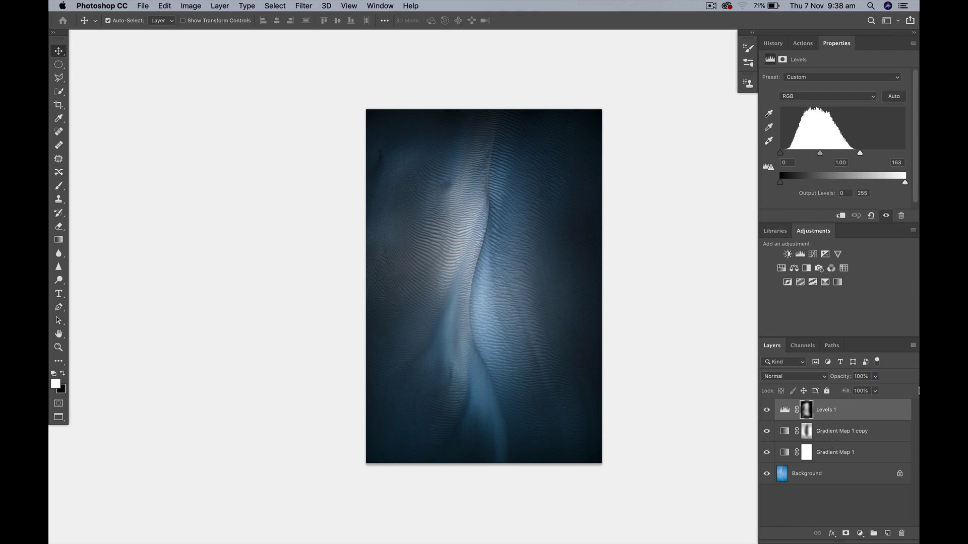